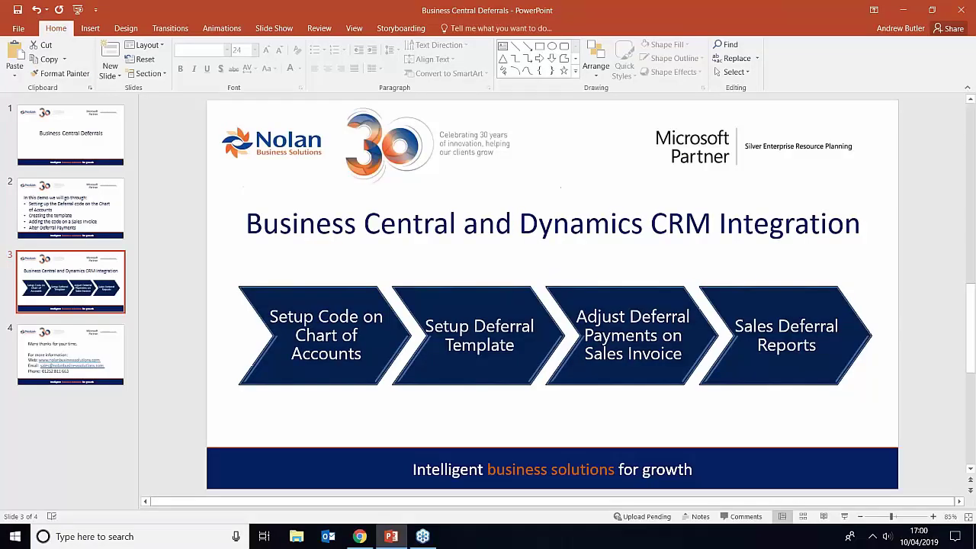
Step: From the Business Central home page, search for 'chart' and open the Chart of Accounts
{"action": "left_click", "coordinate": [359, 536]}
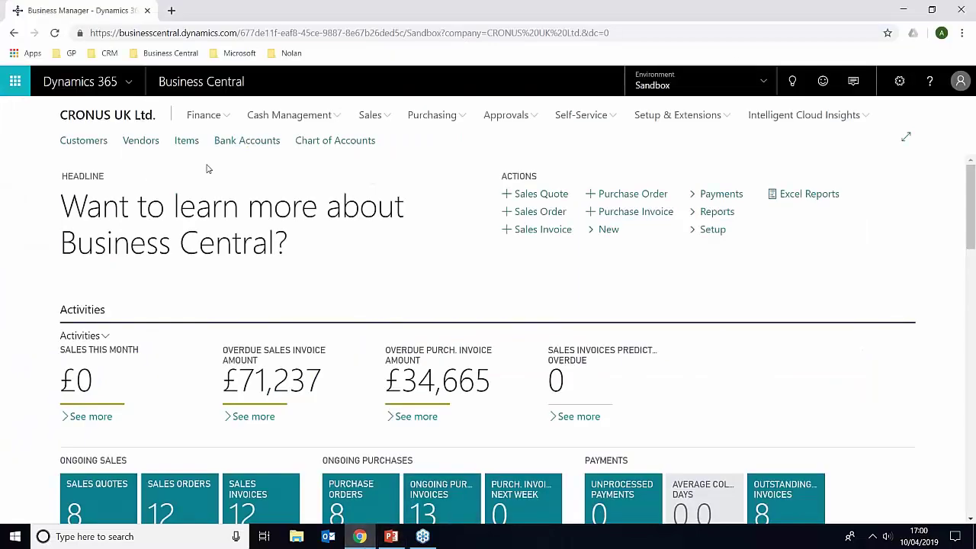
{"action": "left_click", "coordinate": [792, 81]}
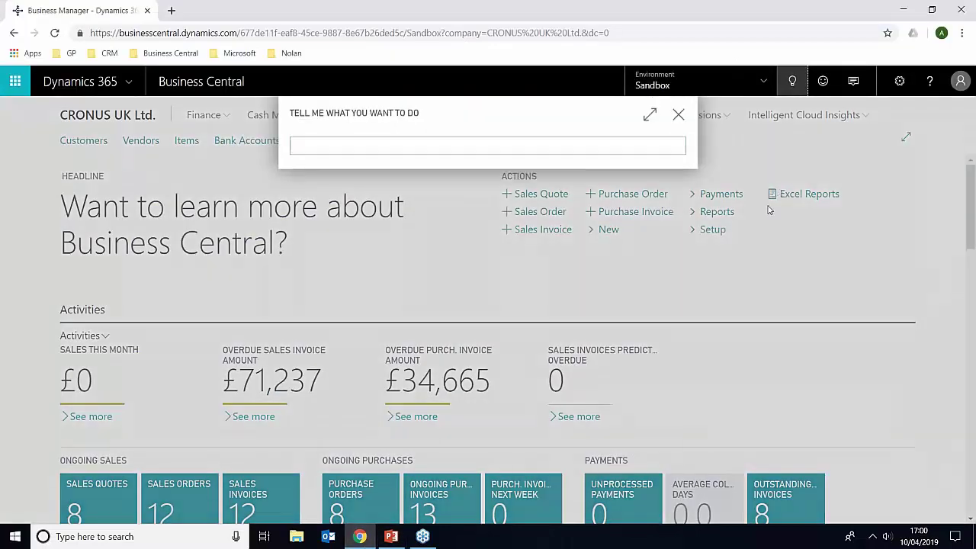
{"action": "type", "text": "chart of"}
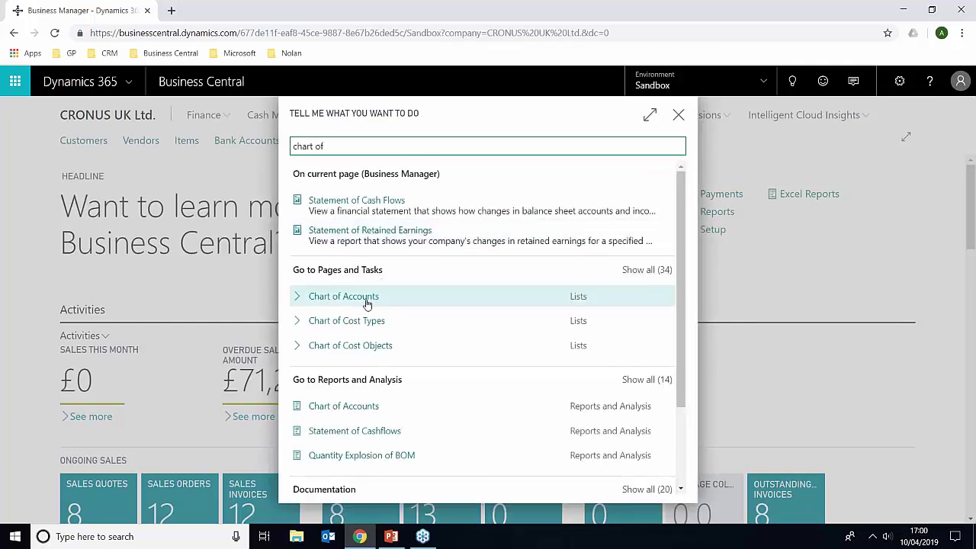
{"action": "left_click", "coordinate": [373, 297]}
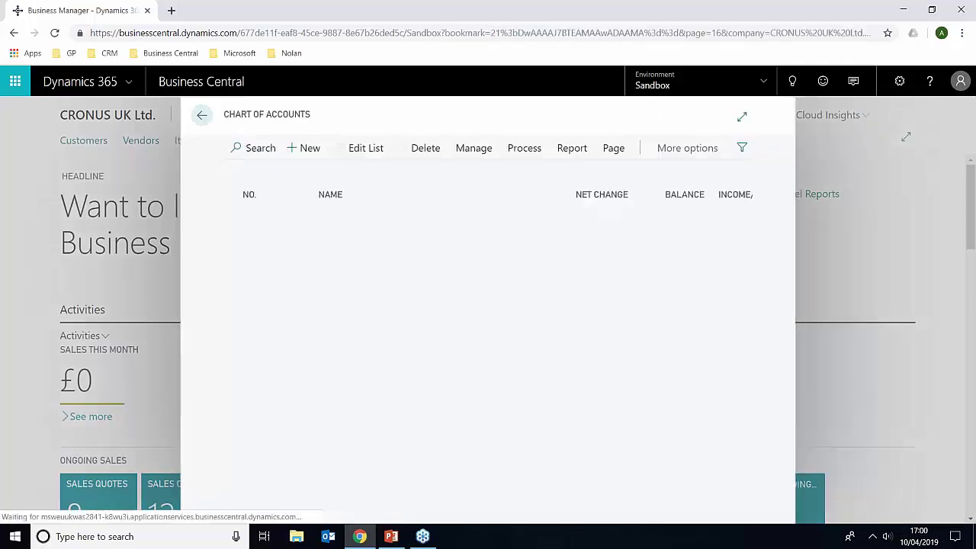
Step: Search the account list and open the 50400 Deferred Revenue card
{"action": "left_click", "coordinate": [249, 147]}
{"action": "type", "text": "c"}
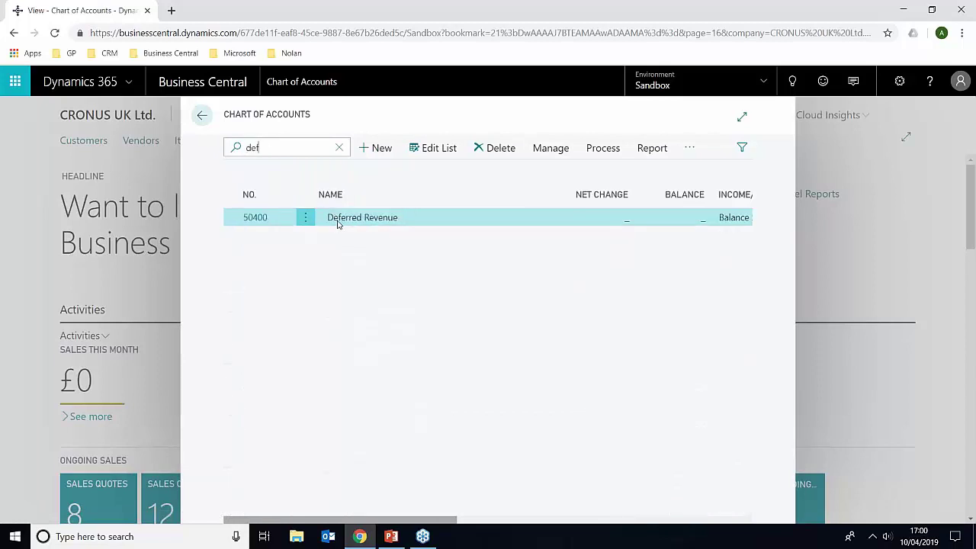
{"action": "left_click", "coordinate": [254, 218]}
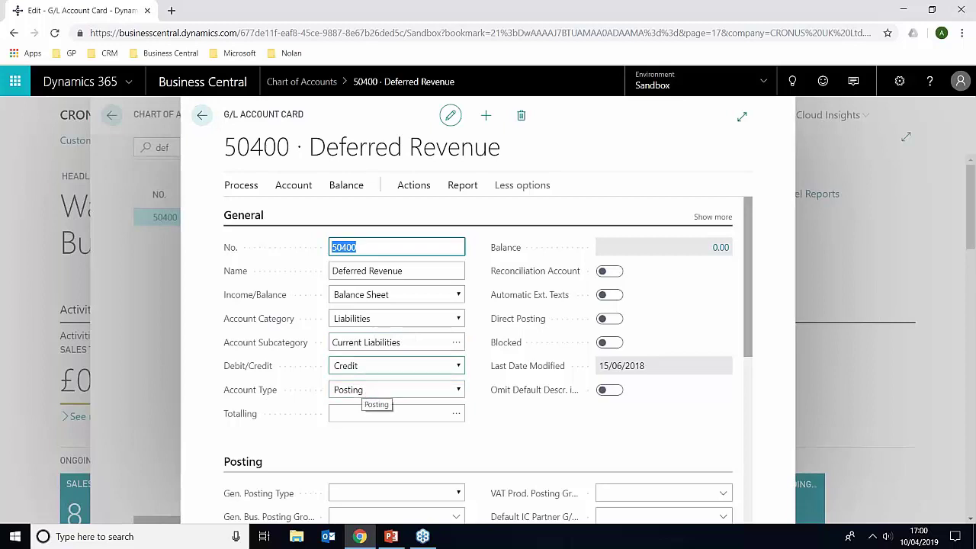
Step: Close the account pages and open deferral template 12M-SALES: 12 straight-line periods to account 50400
{"action": "left_click", "coordinate": [201, 116]}
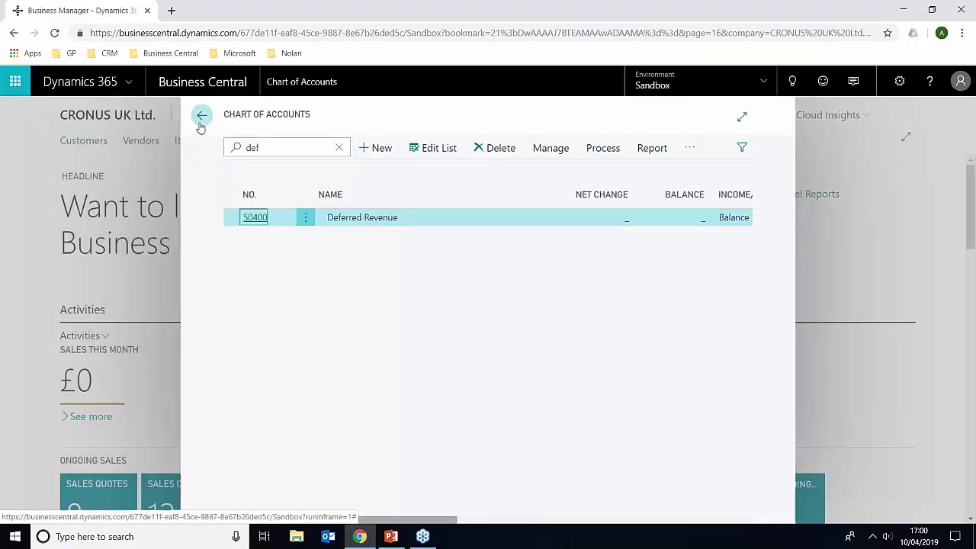
{"action": "left_click", "coordinate": [201, 114]}
{"action": "left_click", "coordinate": [792, 81]}
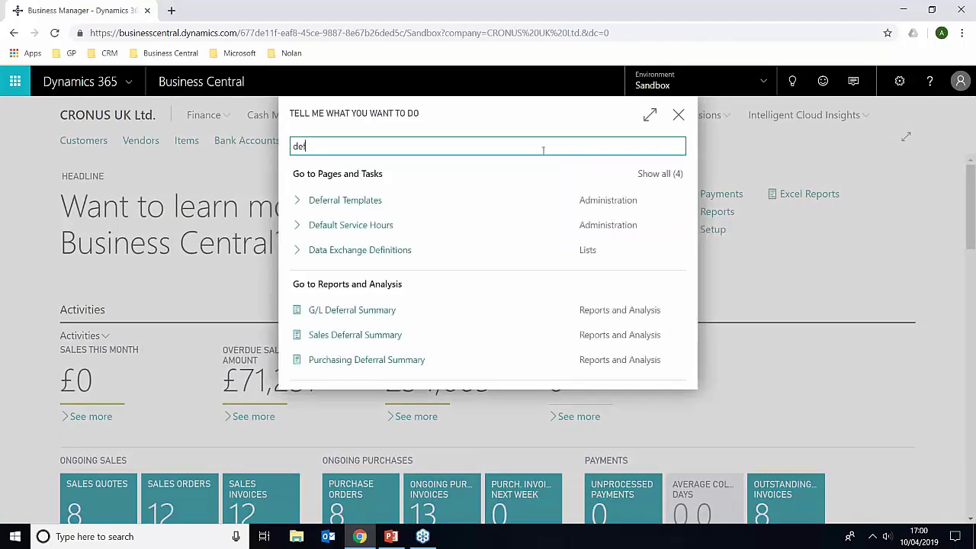
{"action": "left_click", "coordinate": [382, 199]}
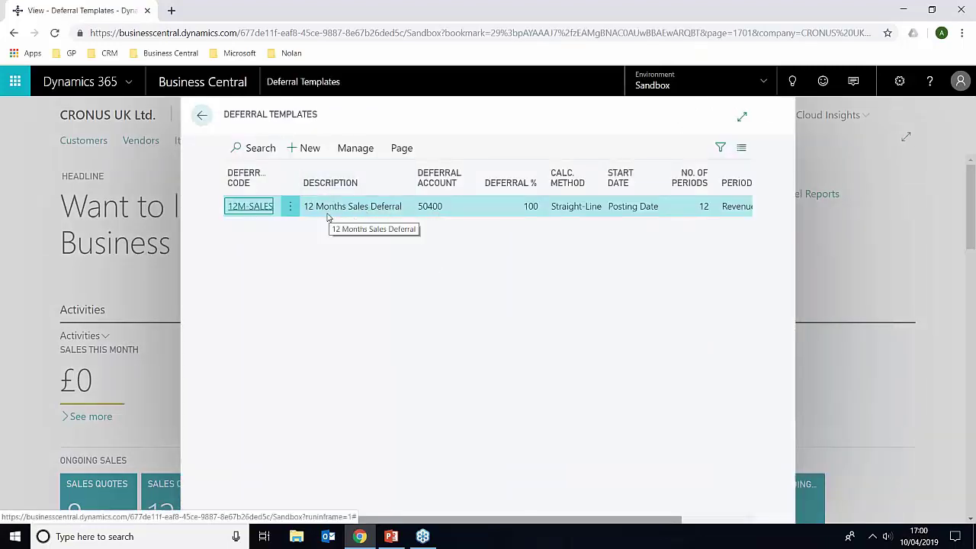
{"action": "left_click", "coordinate": [252, 206]}
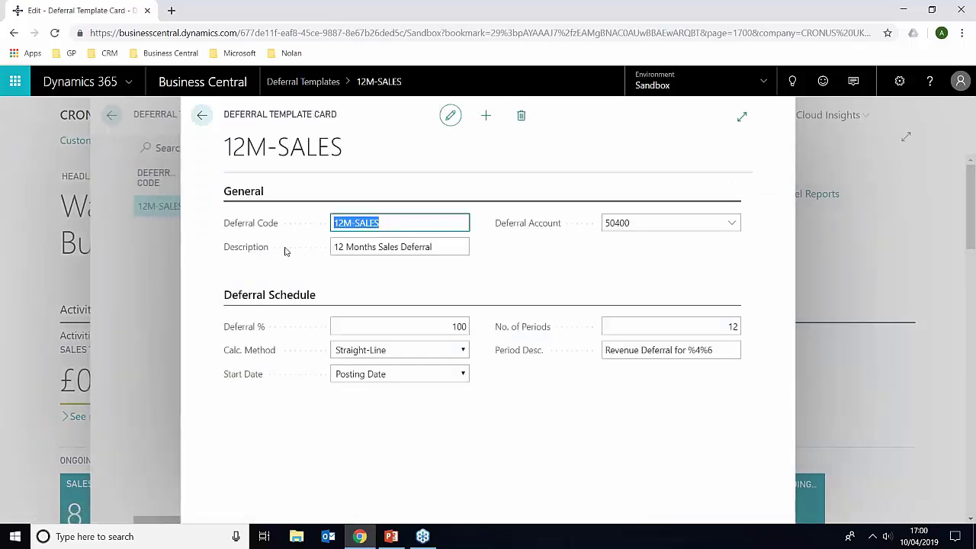
{"action": "left_click", "coordinate": [391, 219]}
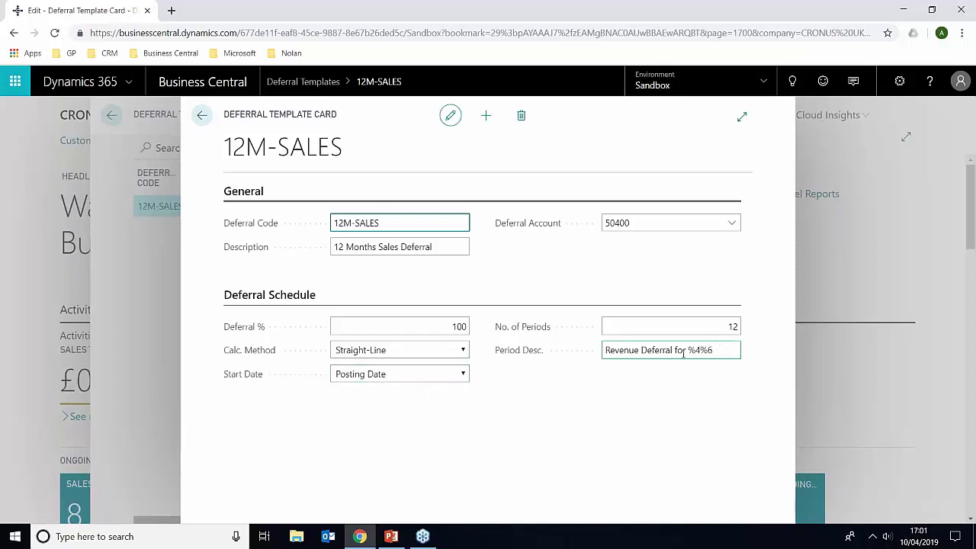
Step: Close the deferral template pages and open sales invoice 102230 from Sales Invoices
{"action": "left_click", "coordinate": [202, 118]}
{"action": "left_click", "coordinate": [203, 118]}
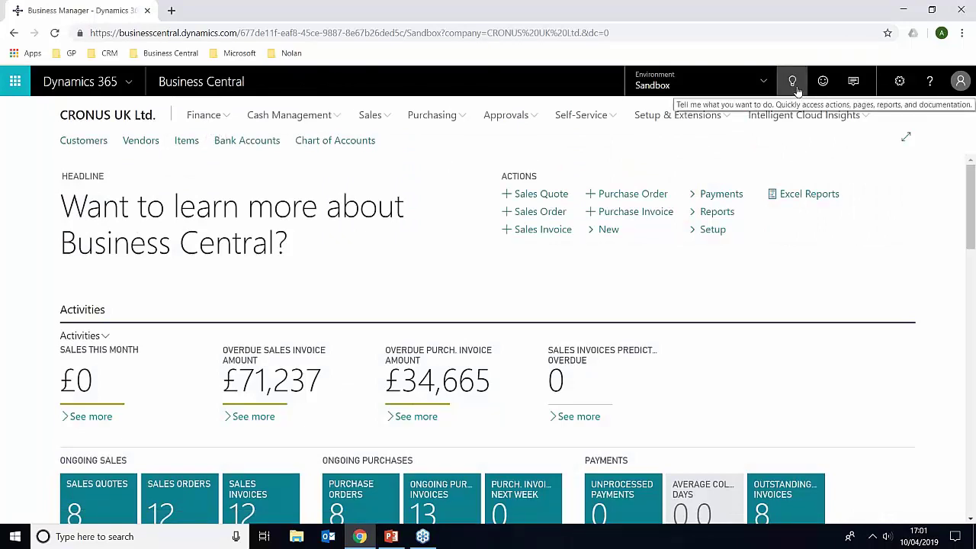
{"action": "left_click", "coordinate": [371, 116]}
{"action": "left_click", "coordinate": [271, 140]}
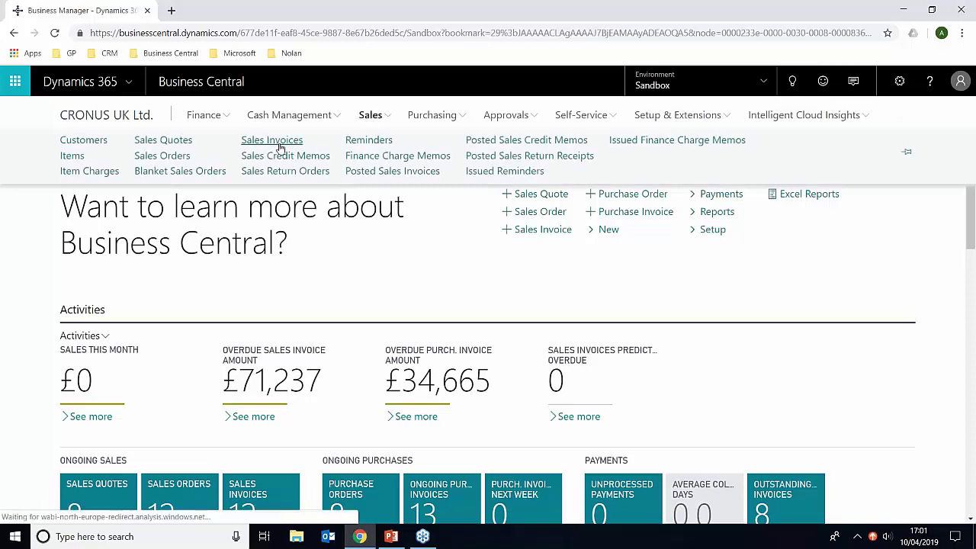
{"action": "left_click", "coordinate": [44, 450]}
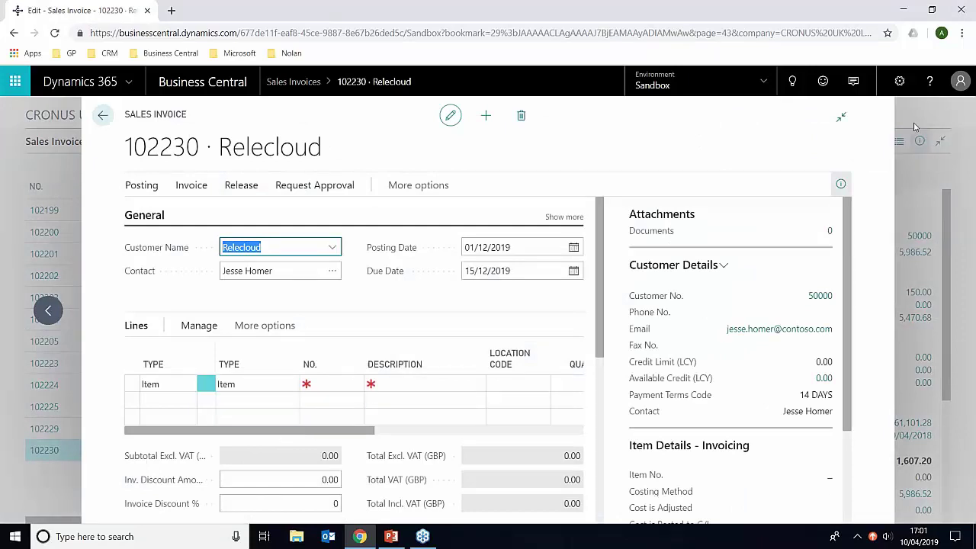
Step: Personalise the invoice page to add a Deferral Code column to the lines
{"action": "left_click", "coordinate": [900, 82]}
{"action": "left_click", "coordinate": [882, 107]}
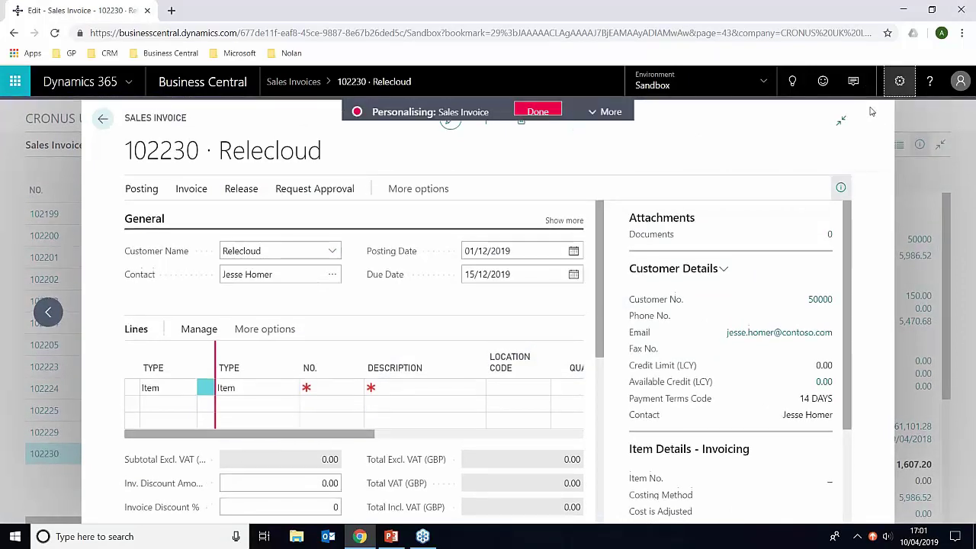
{"action": "left_click", "coordinate": [605, 111]}
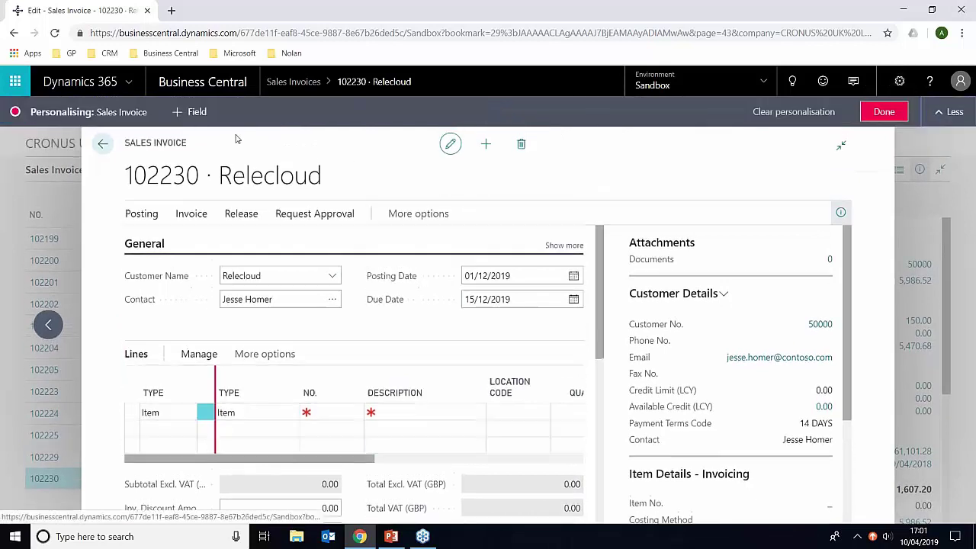
{"action": "left_click", "coordinate": [190, 111]}
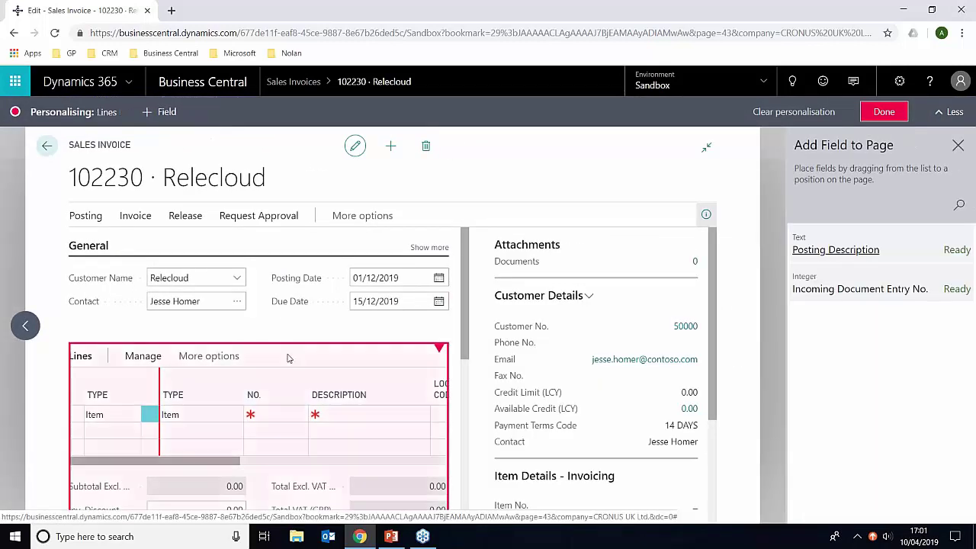
{"action": "left_click", "coordinate": [959, 204]}
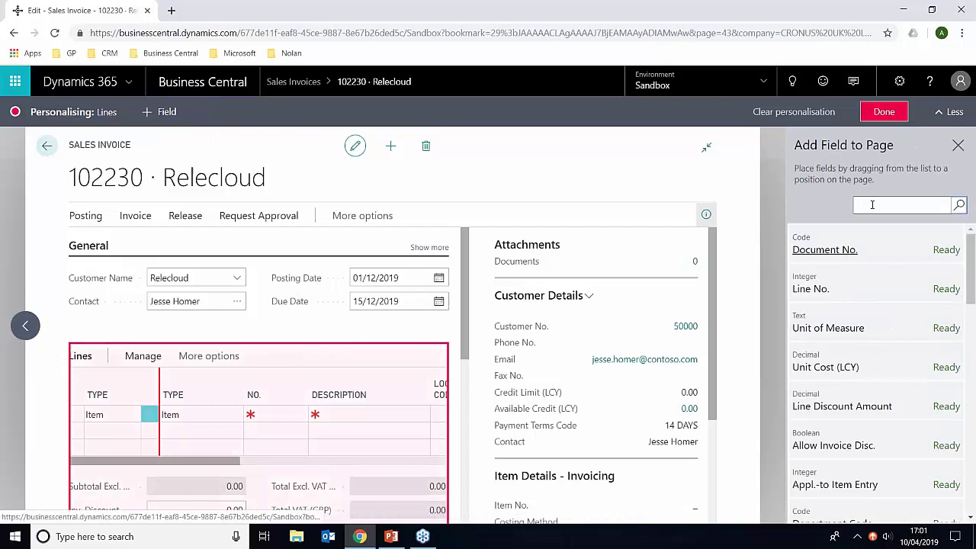
{"action": "type", "text": "def"}
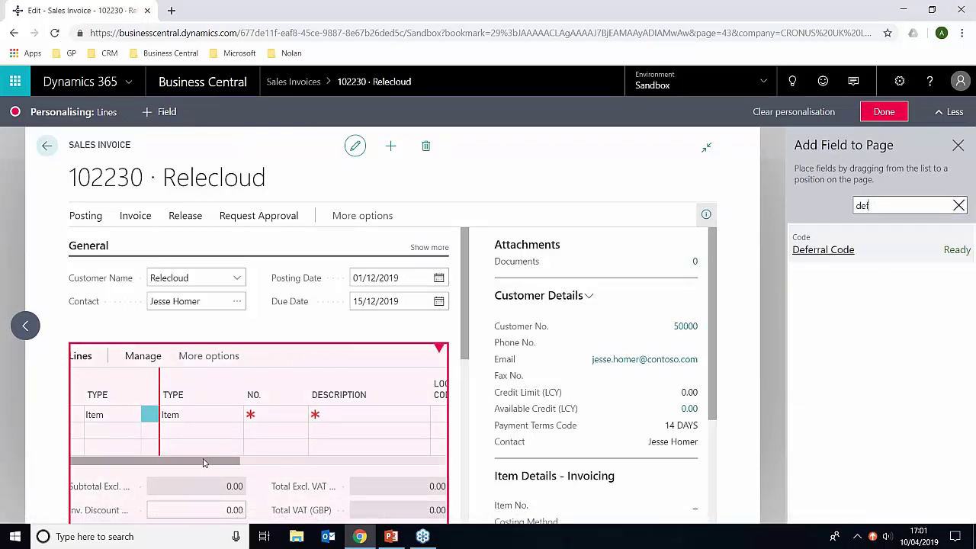
{"action": "left_click_drag", "start_coordinate": [205, 462], "coordinate": [439, 463]}
{"action": "mouse_move", "coordinate": [801, 263]}
{"action": "left_mouse_down"}
{"action": "mouse_move", "coordinate": [564, 375]}
{"action": "mouse_move", "coordinate": [427, 393]}
{"action": "mouse_move", "coordinate": [453, 397]}
{"action": "left_mouse_up"}
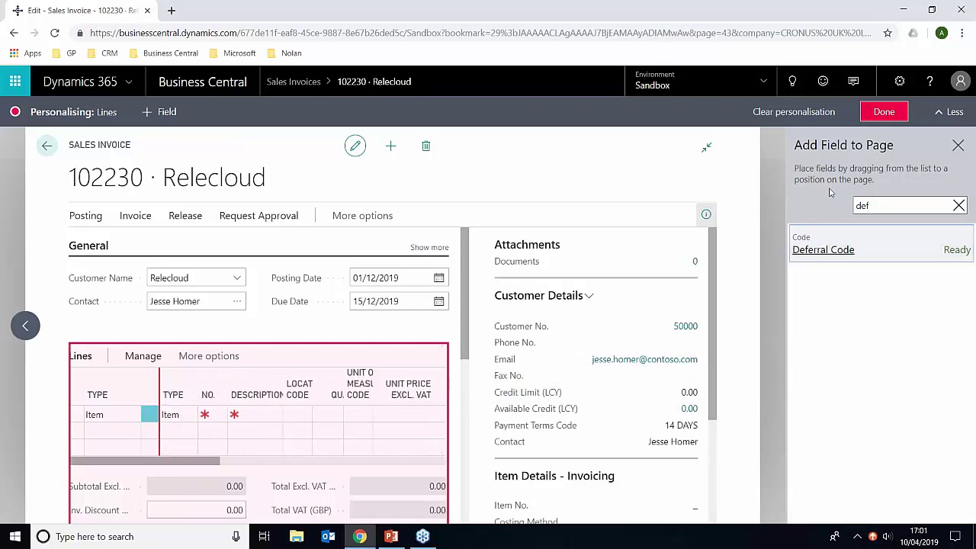
{"action": "left_click", "coordinate": [884, 111]}
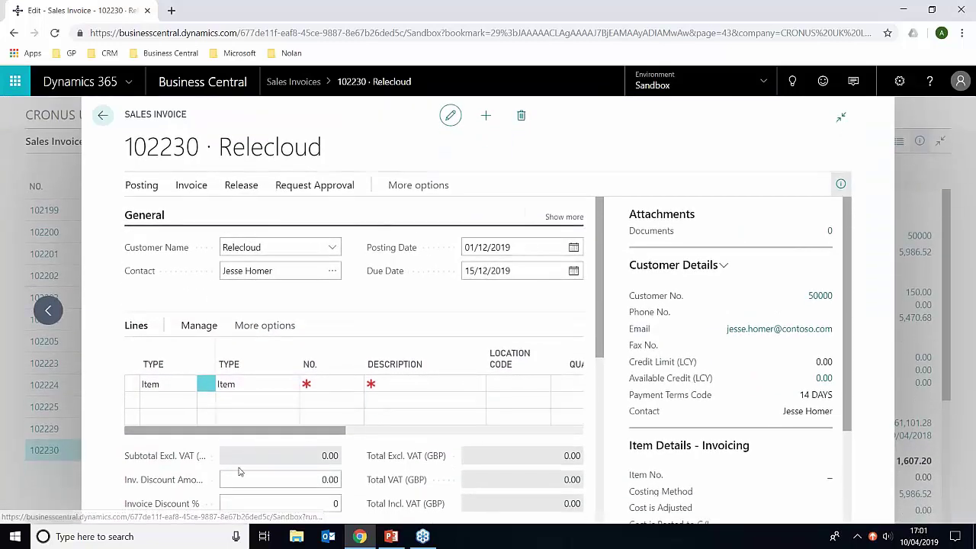
Step: Set the invoice posting date to 01/03/2018 and due date to 15/03/2018
{"action": "left_click_drag", "start_coordinate": [264, 434], "coordinate": [528, 431]}
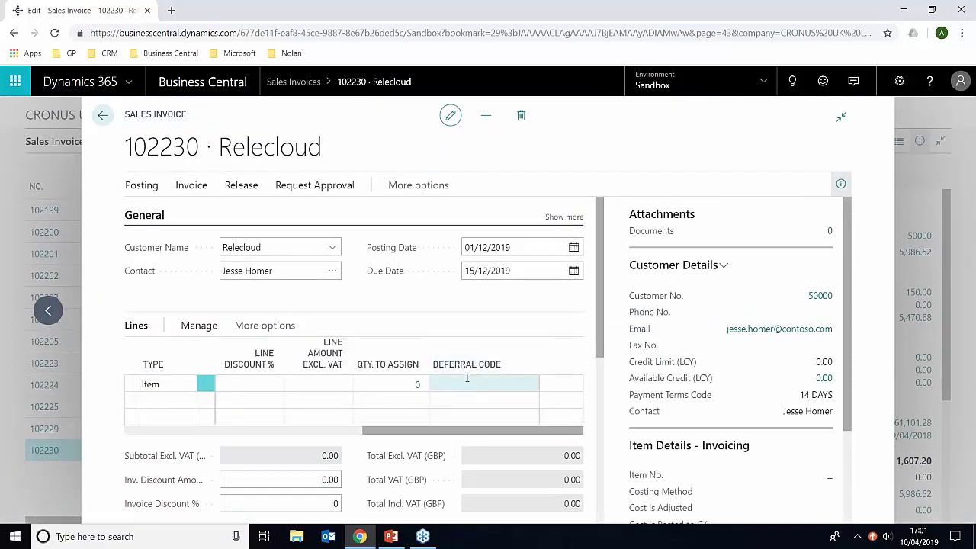
{"action": "left_click", "coordinate": [534, 247]}
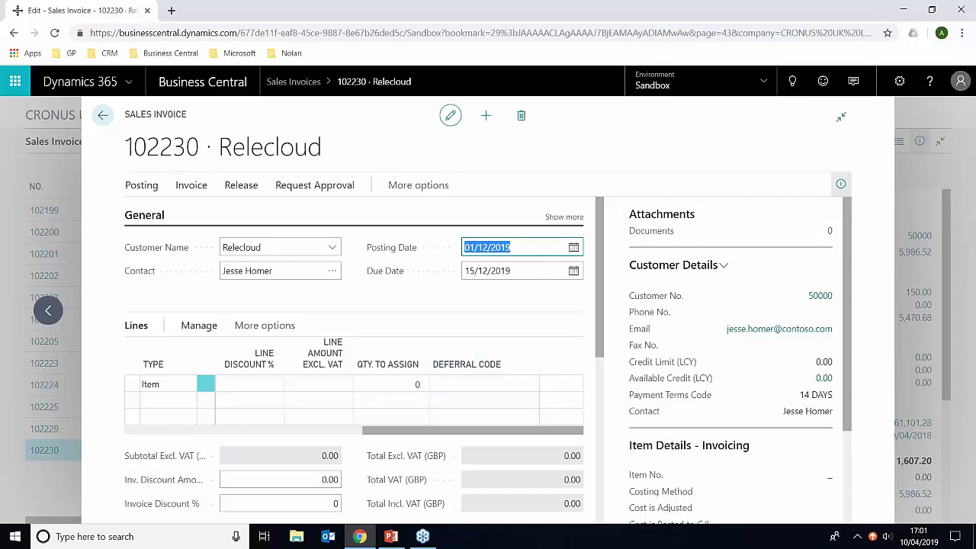
{"action": "type", "text": "01/03"}
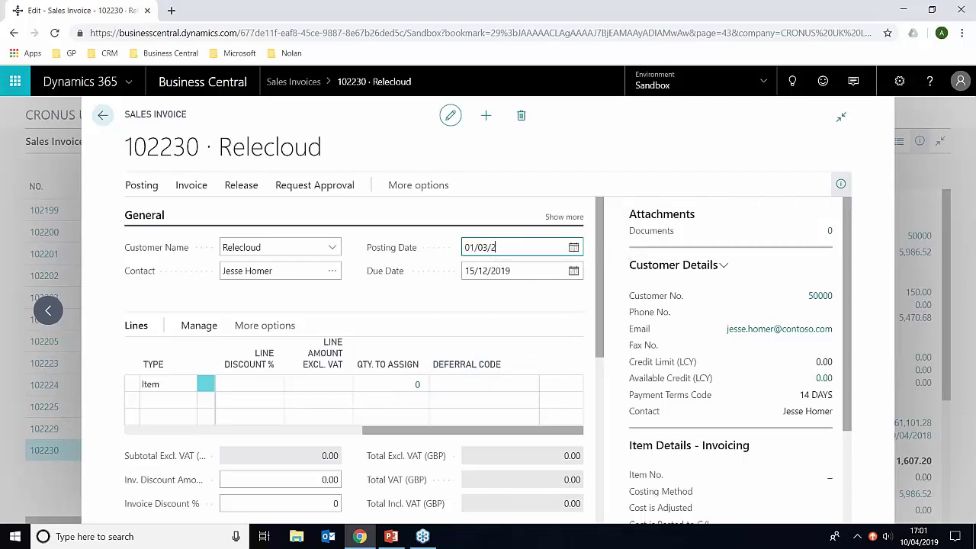
{"action": "type", "text": "/2018"}
{"action": "key", "text": "Tab"}
{"action": "type", "text": "15/03/2018"}
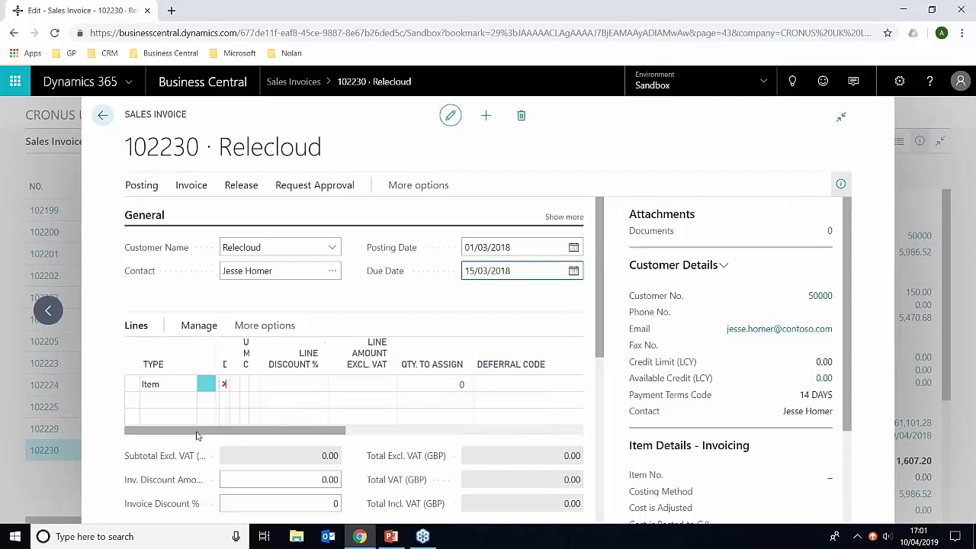
Step: Add a line for item 1908-S, quantity 2, with deferral code 12M-SALES
{"action": "left_click", "coordinate": [335, 384]}
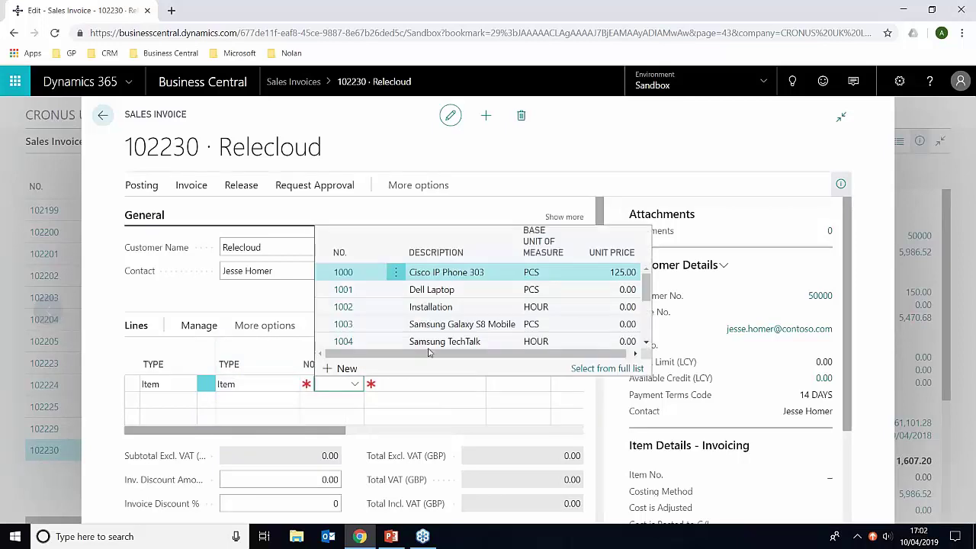
{"action": "scroll", "coordinate": [436, 326], "scroll_direction": "down", "scroll_amount": 5}
{"action": "left_click", "coordinate": [343, 291]}
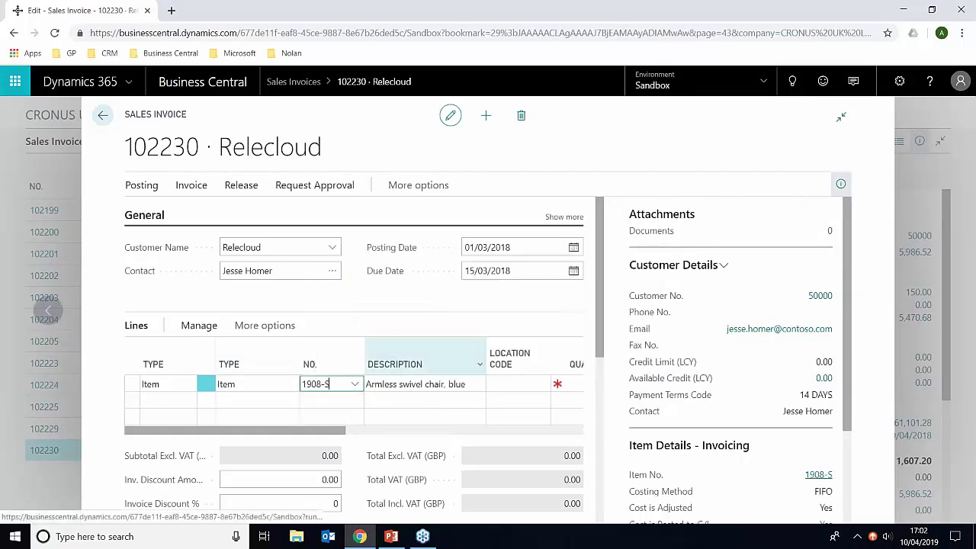
{"action": "left_click", "coordinate": [561, 384]}
{"action": "type", "text": "2"}
{"action": "key", "text": "Tab"}
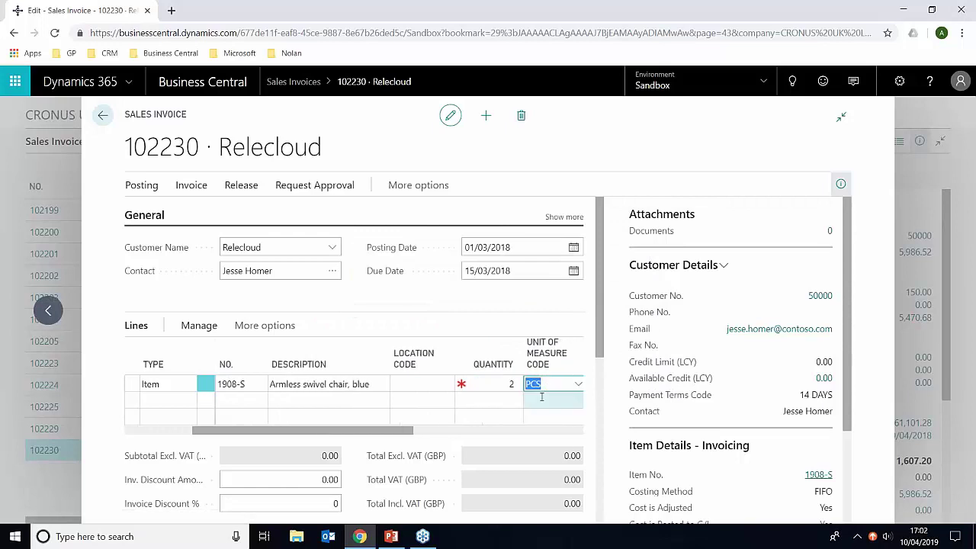
{"action": "scroll", "coordinate": [439, 427], "scroll_direction": "right", "scroll_amount": 5}
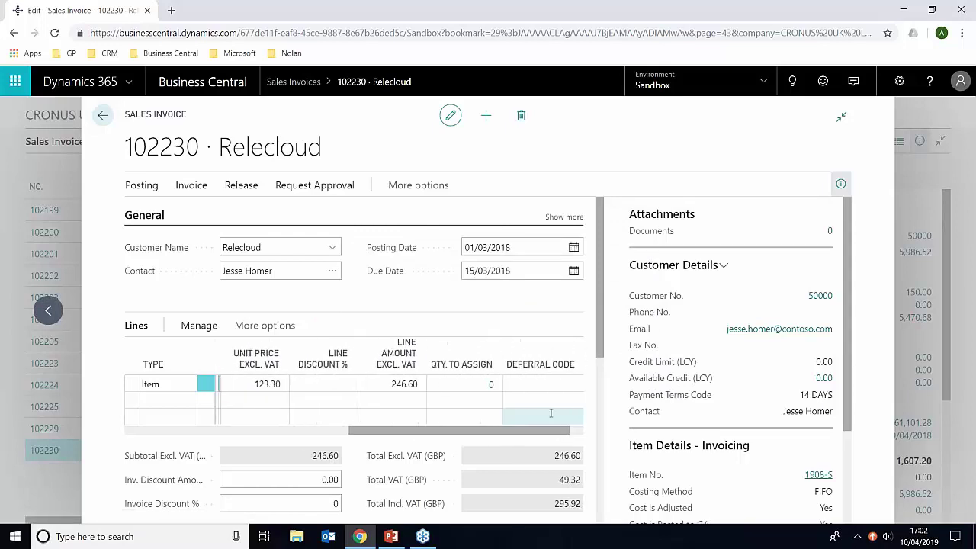
{"action": "left_click", "coordinate": [531, 383]}
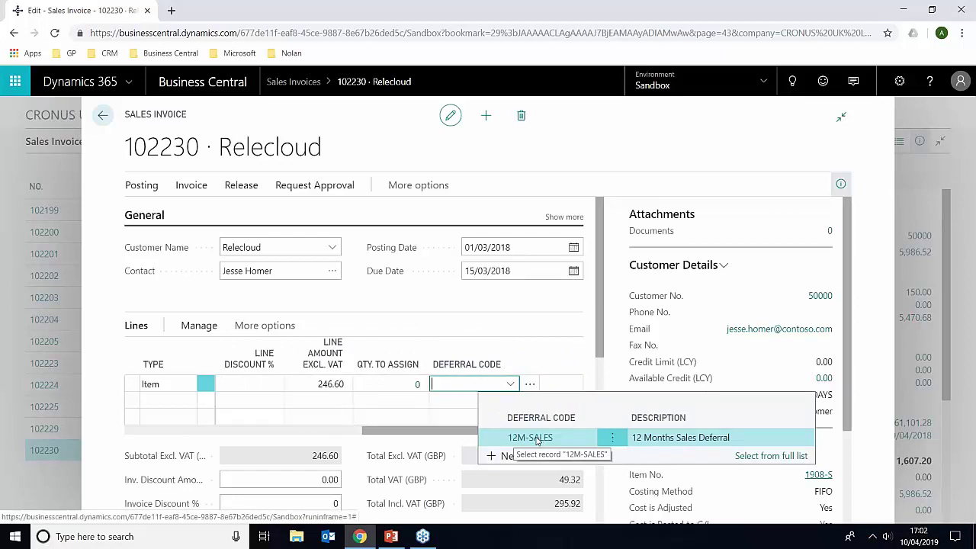
{"action": "left_click", "coordinate": [536, 440]}
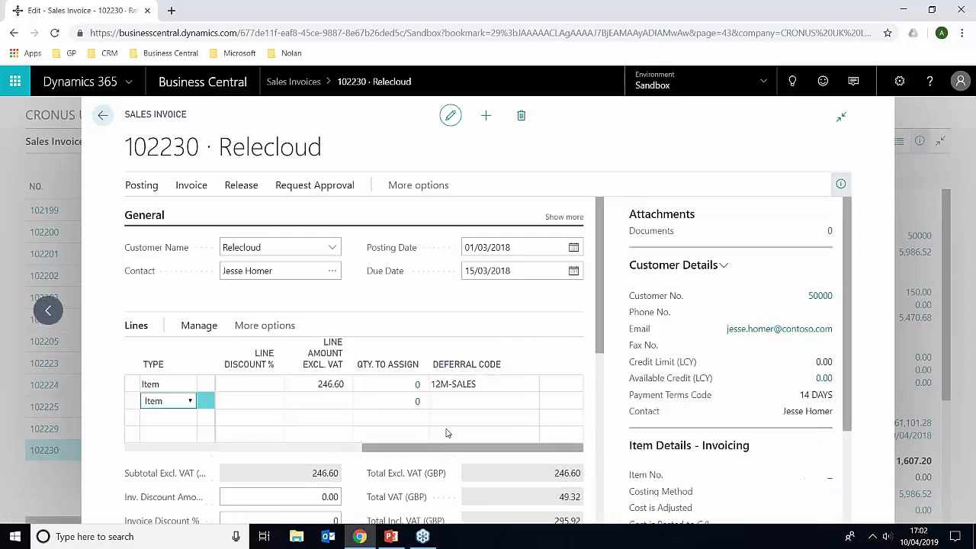
{"action": "left_click", "coordinate": [570, 386]}
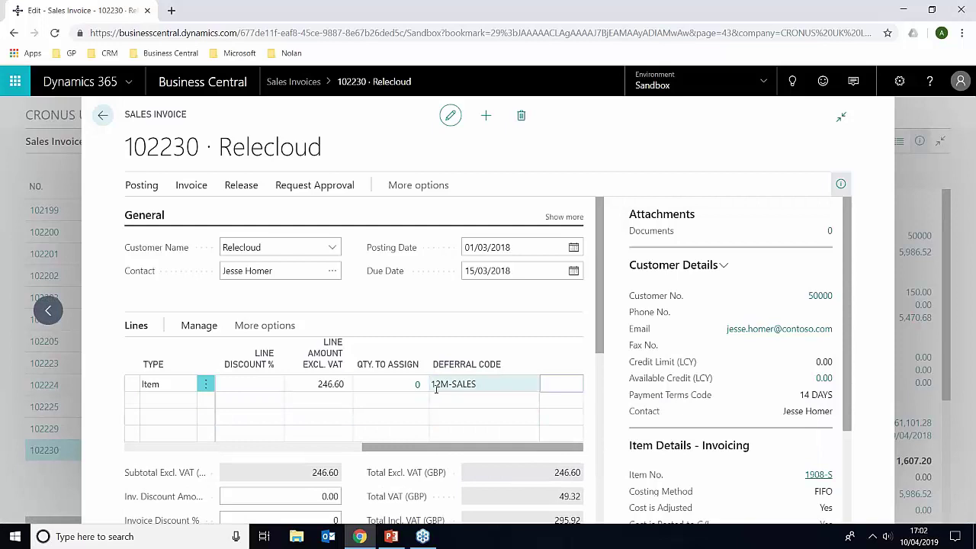
{"action": "left_click", "coordinate": [238, 327]}
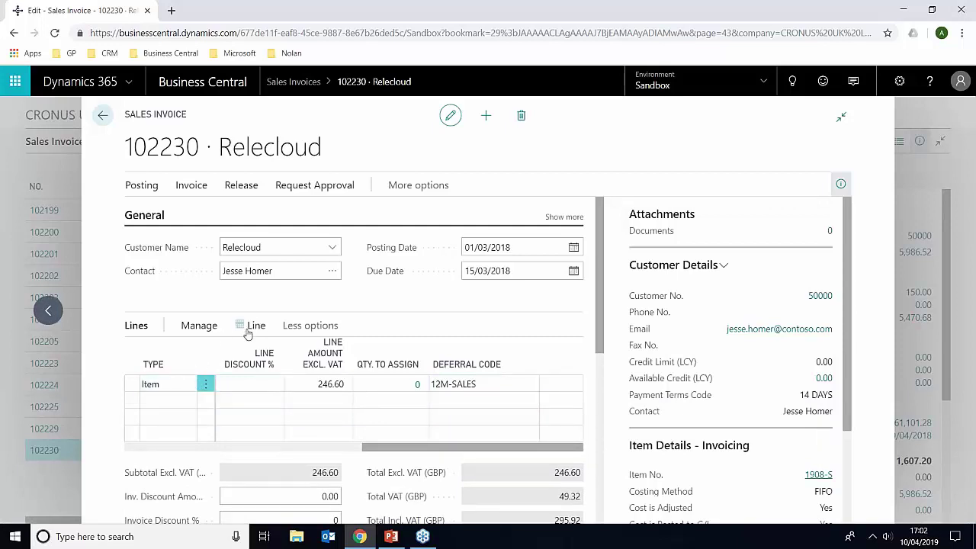
{"action": "left_click", "coordinate": [256, 328]}
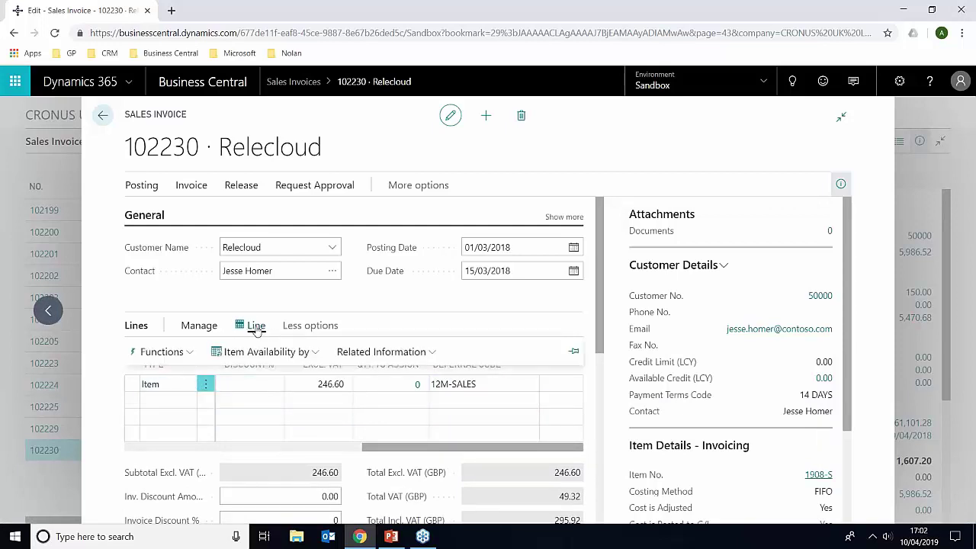
{"action": "left_click", "coordinate": [364, 353]}
{"action": "left_click", "coordinate": [379, 498]}
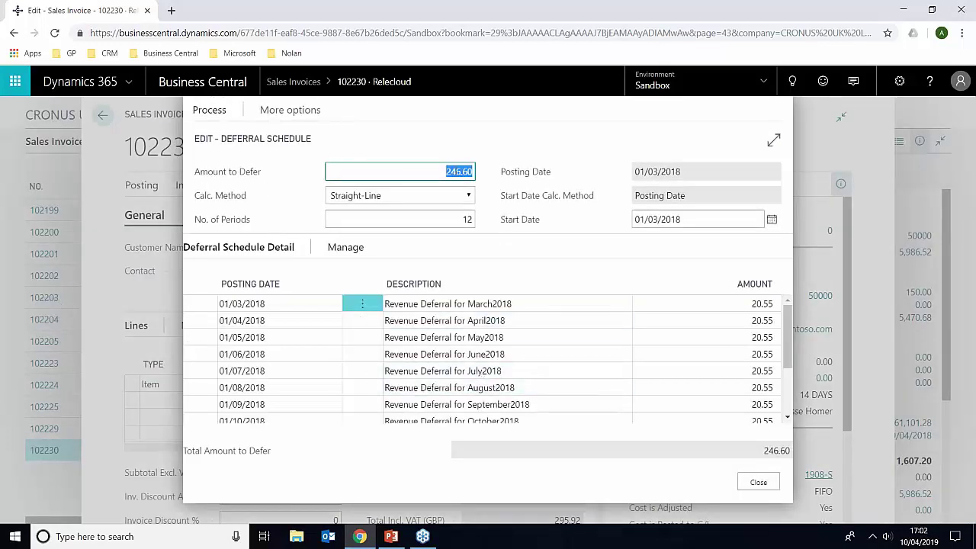
{"action": "left_click", "coordinate": [439, 171]}
{"action": "scroll", "coordinate": [785, 330], "scroll_direction": "down", "scroll_amount": 3}
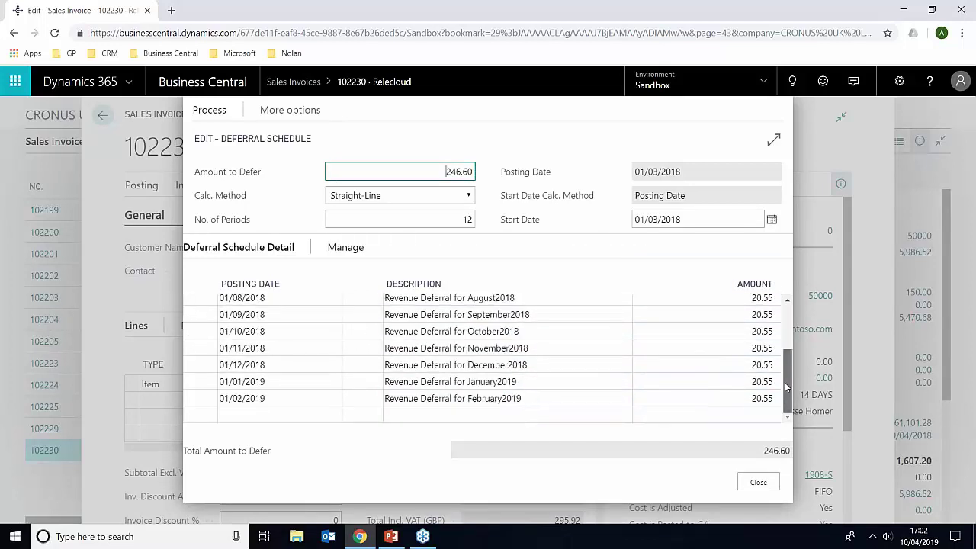
{"action": "left_click", "coordinate": [757, 484]}
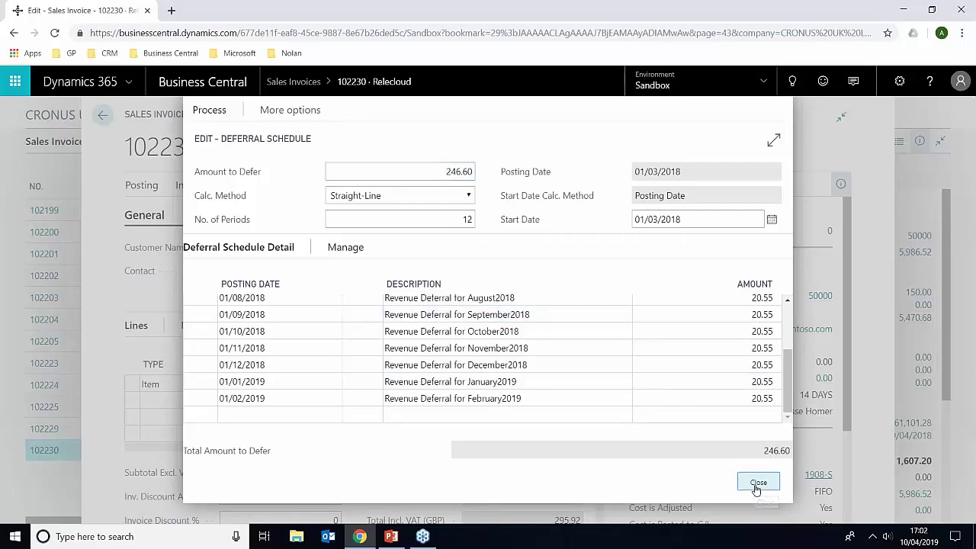
Step: Post invoice 102230, note posted number 103231, and go back to Sales Invoices
{"action": "left_click", "coordinate": [131, 187]}
{"action": "left_click", "coordinate": [145, 213]}
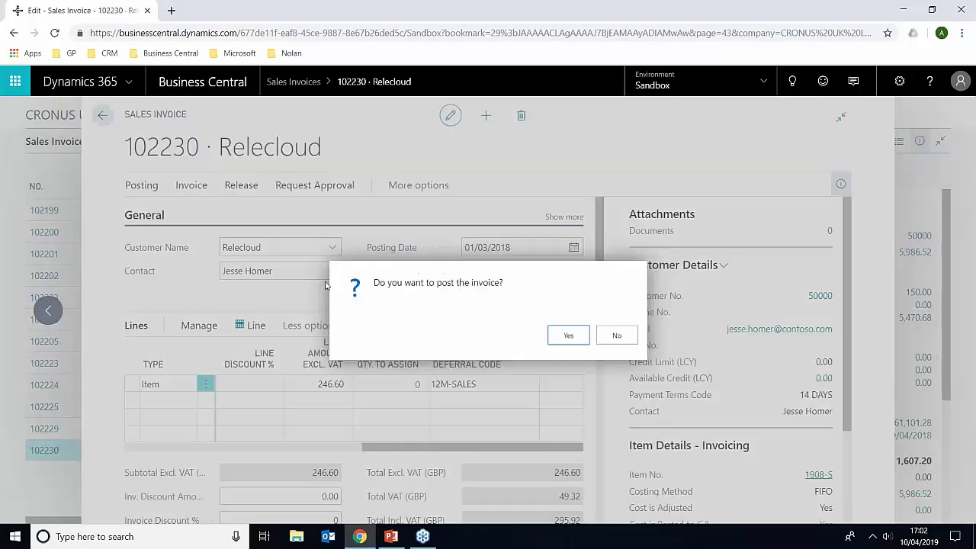
{"action": "left_click", "coordinate": [574, 336]}
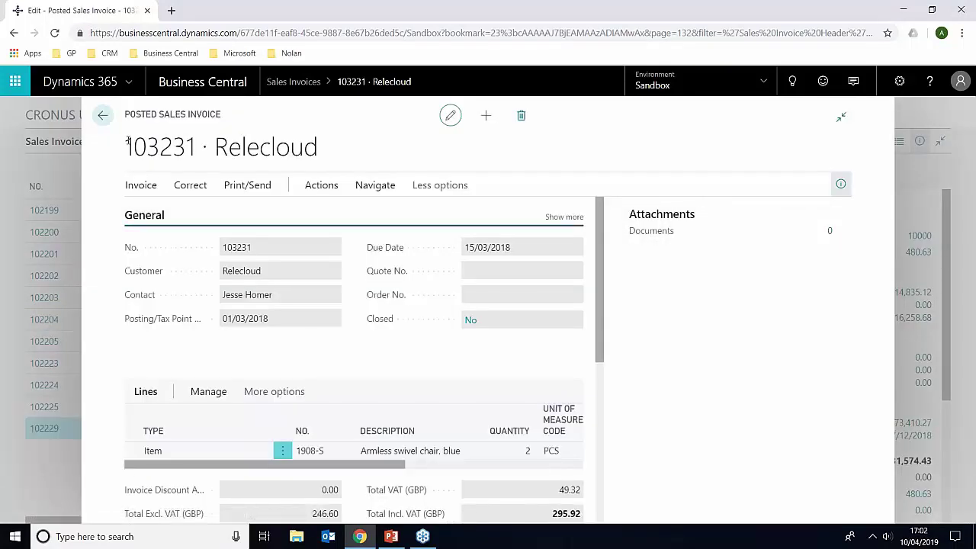
{"action": "left_click_drag", "start_coordinate": [128, 145], "coordinate": [195, 146]}
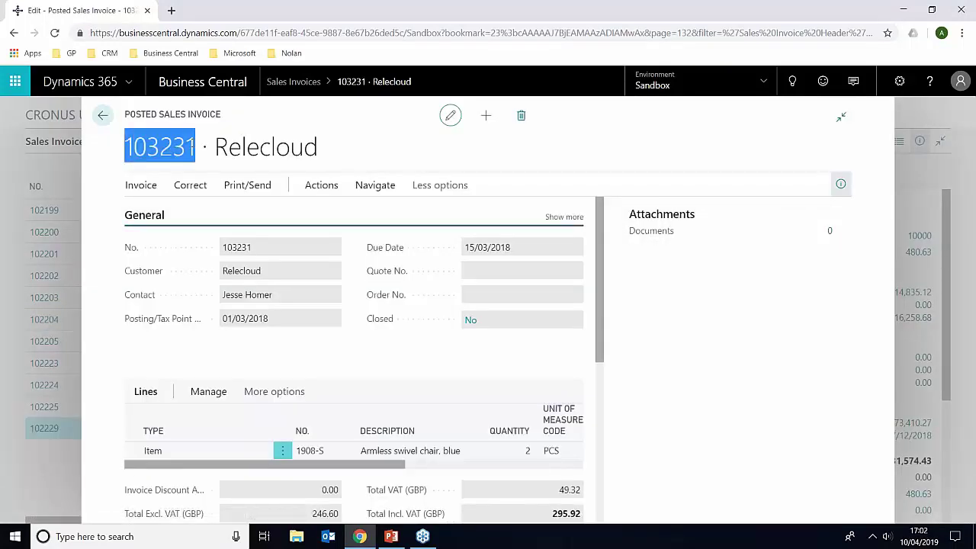
{"action": "left_click", "coordinate": [103, 116]}
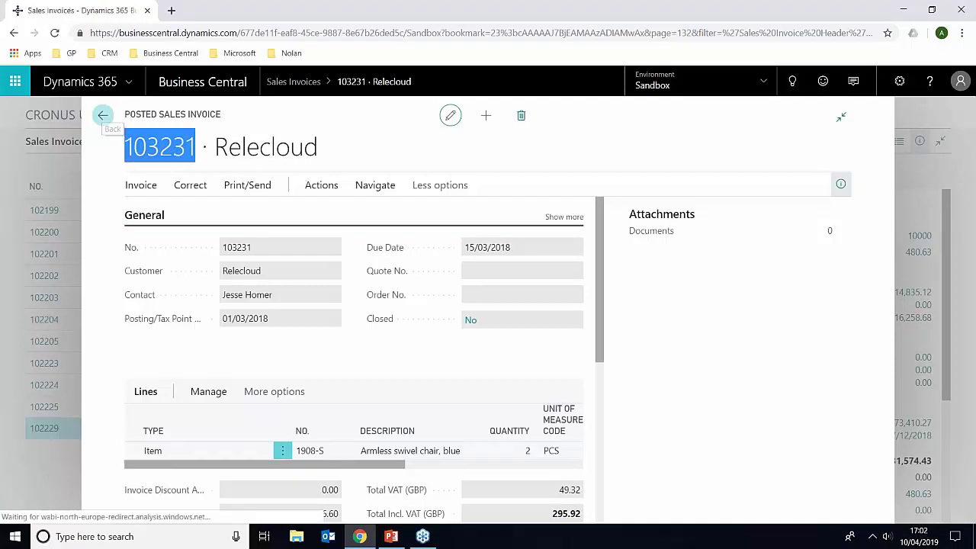
Step: Search Posted Sales Invoices for 103231 and open its Actions menu
{"action": "left_click", "coordinate": [337, 115]}
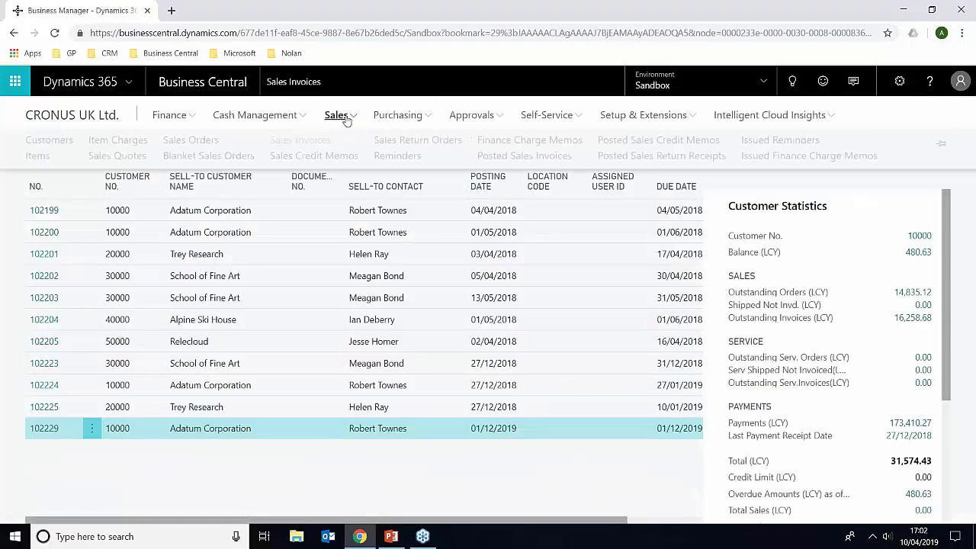
{"action": "left_click", "coordinate": [504, 157]}
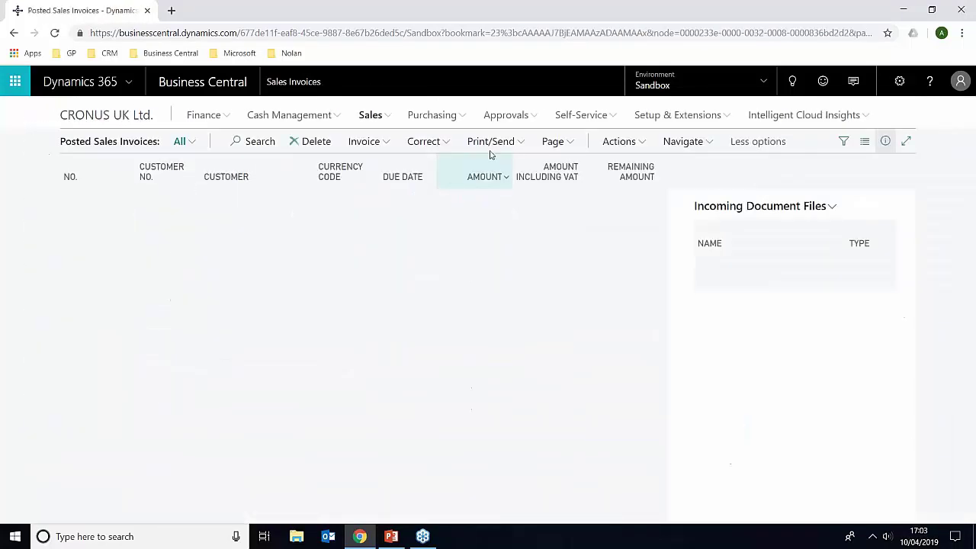
{"action": "left_click", "coordinate": [252, 141]}
{"action": "type", "text": "103231"}
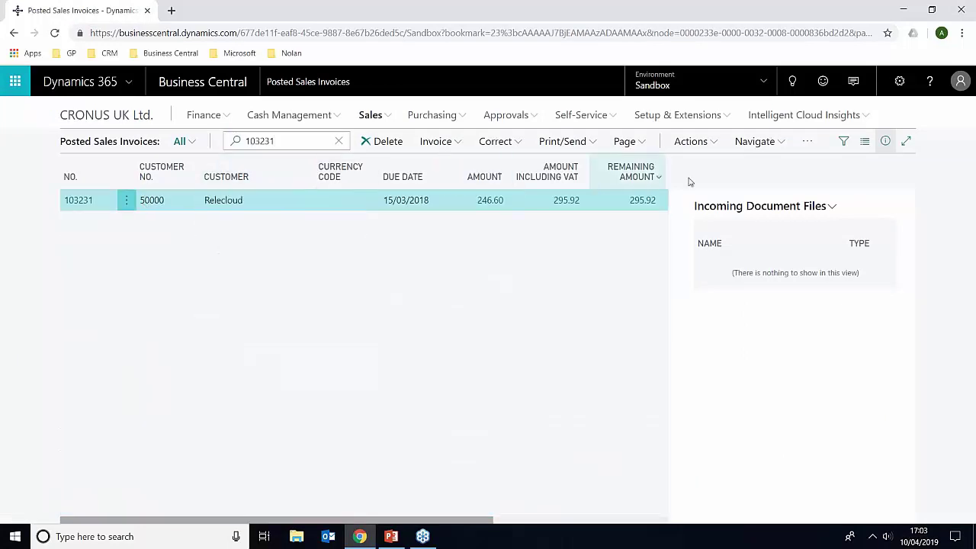
{"action": "left_click", "coordinate": [761, 143]}
{"action": "mouse_move", "coordinate": [776, 160]}
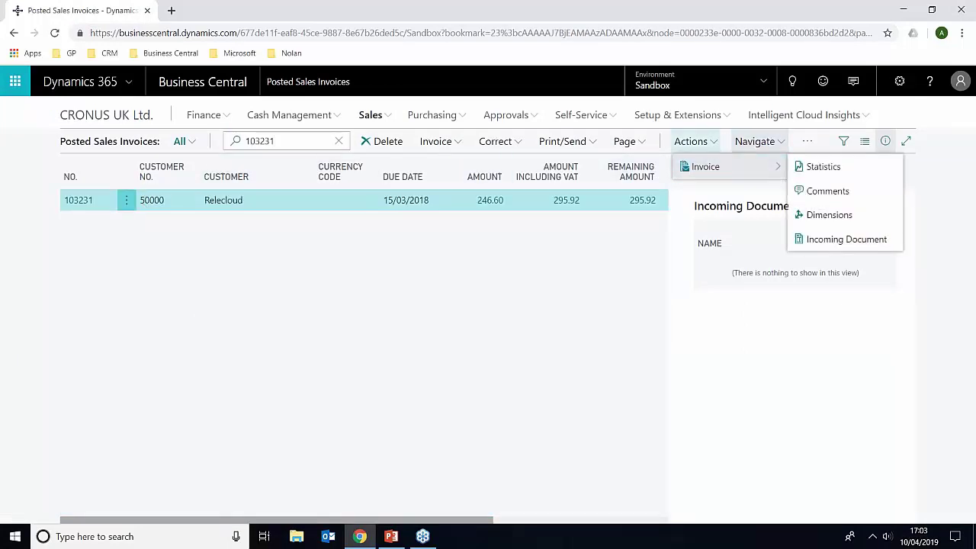
{"action": "left_click", "coordinate": [710, 148]}
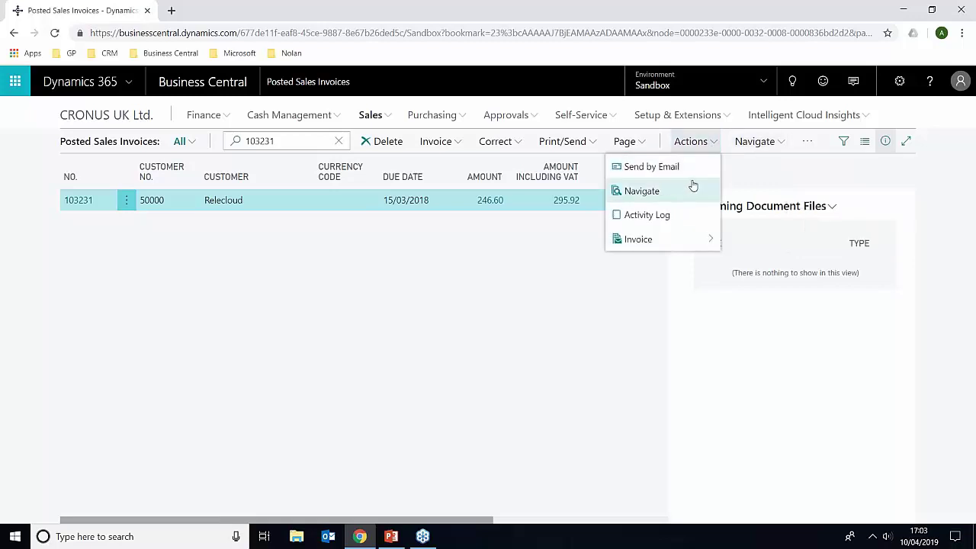
{"action": "left_click", "coordinate": [690, 189]}
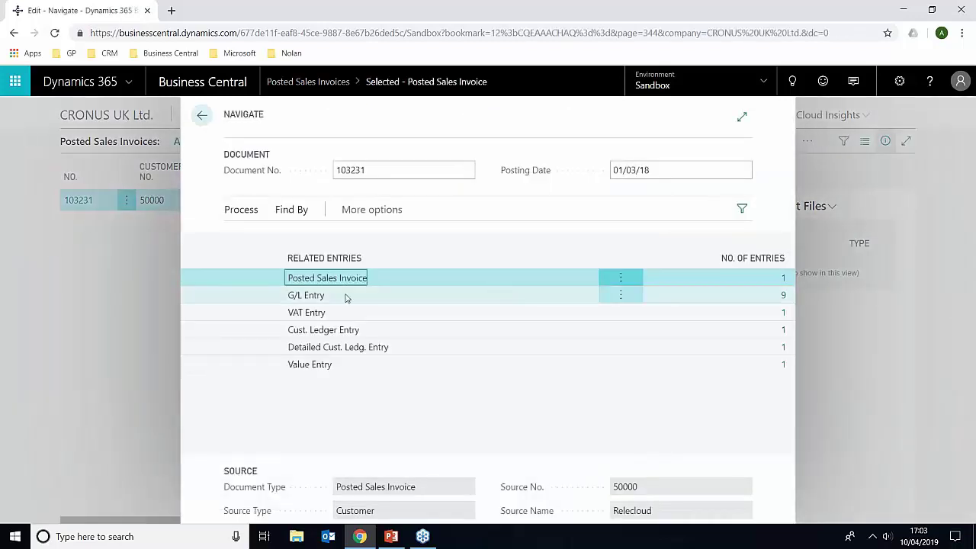
{"action": "left_click", "coordinate": [783, 296]}
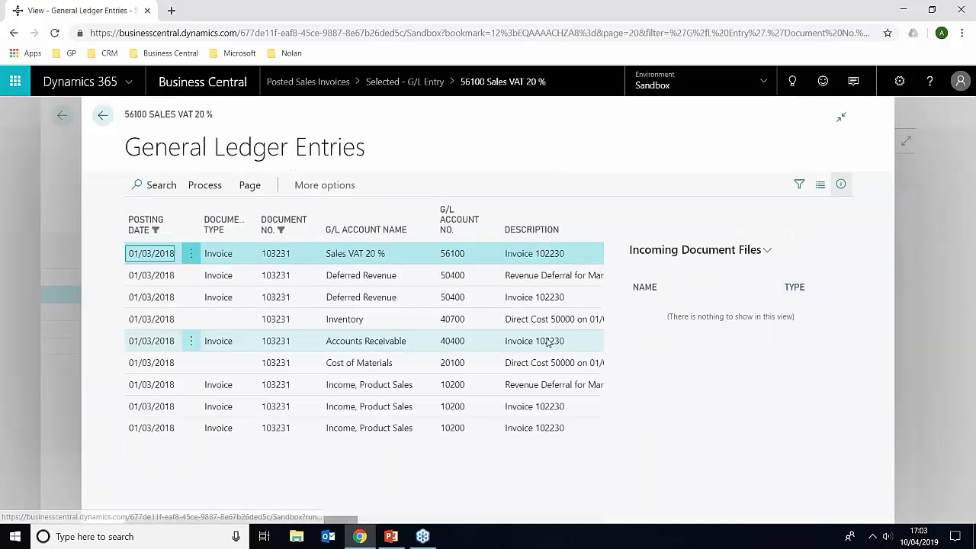
{"action": "right_click", "coordinate": [321, 320]}
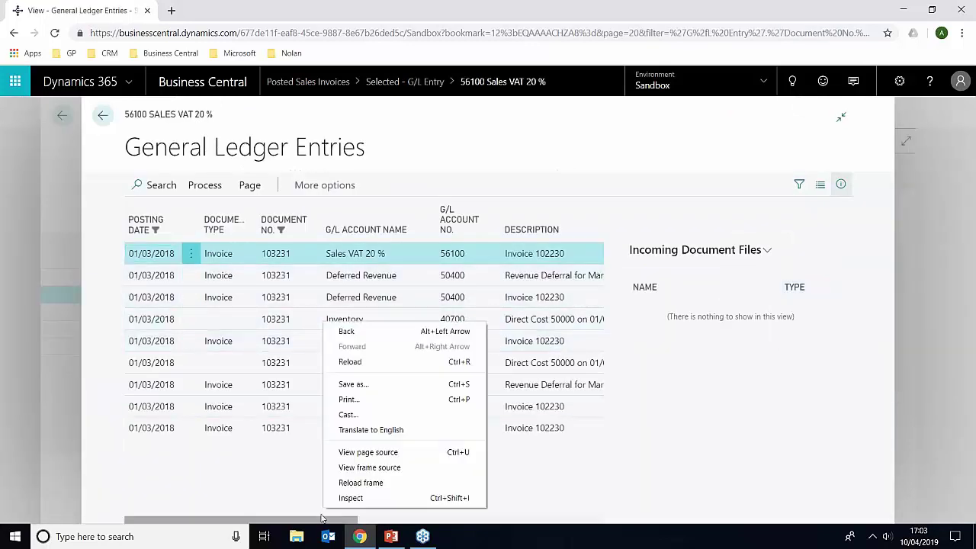
{"action": "left_click", "coordinate": [319, 521]}
{"action": "left_click_drag", "start_coordinate": [319, 521], "coordinate": [512, 525]}
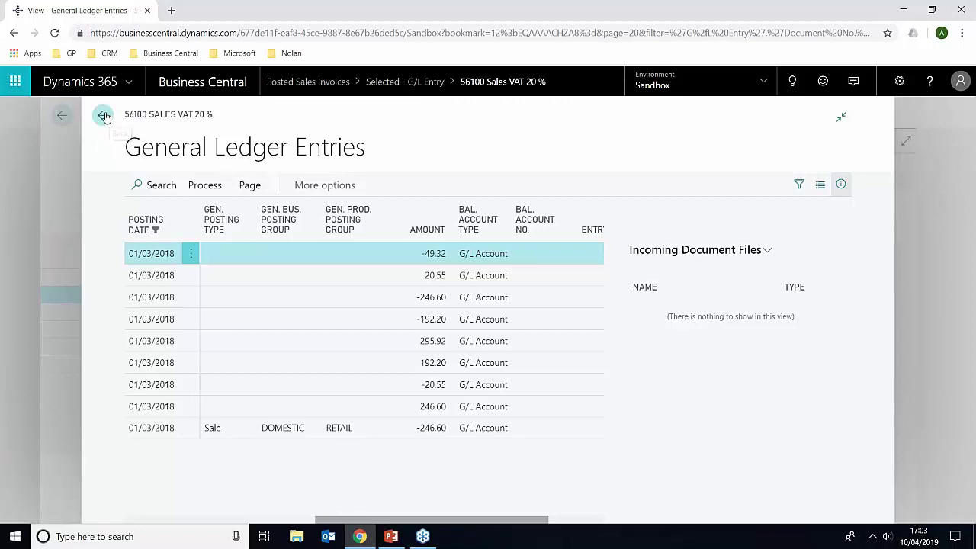
{"action": "left_click", "coordinate": [104, 117]}
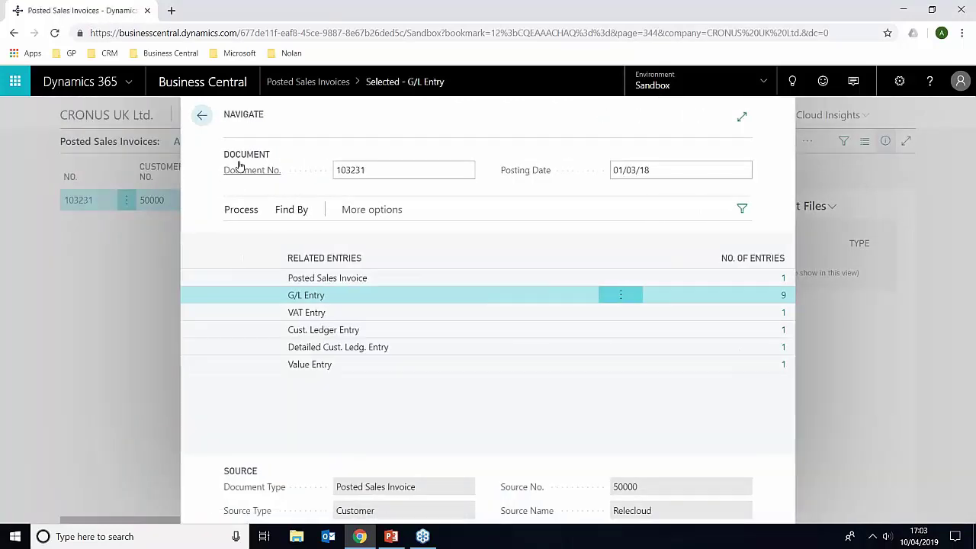
{"action": "left_click", "coordinate": [200, 115]}
Step: Run the Sales Deferral Summary report with Document No. 103231 and preview it
{"action": "left_click", "coordinate": [792, 81]}
{"action": "type", "text": "s"}
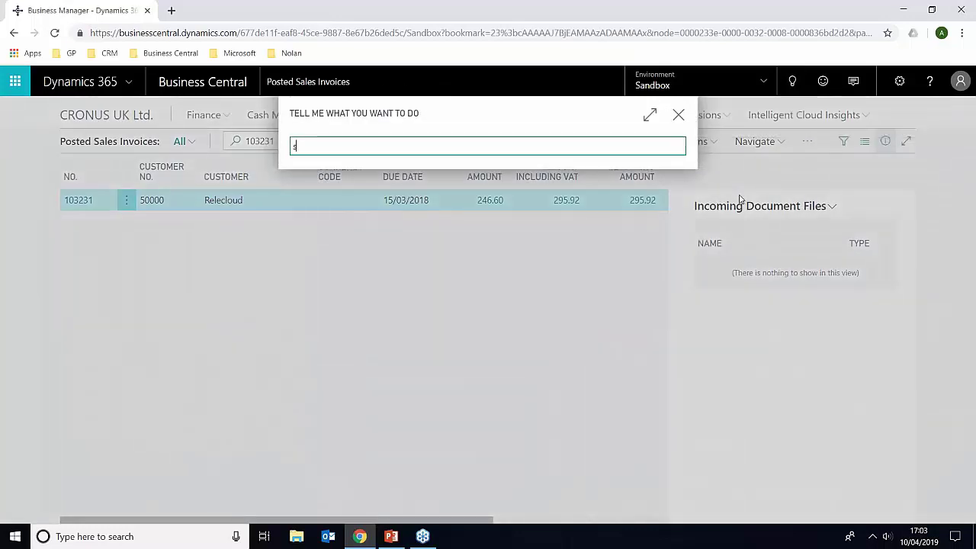
{"action": "type", "text": "ales def"}
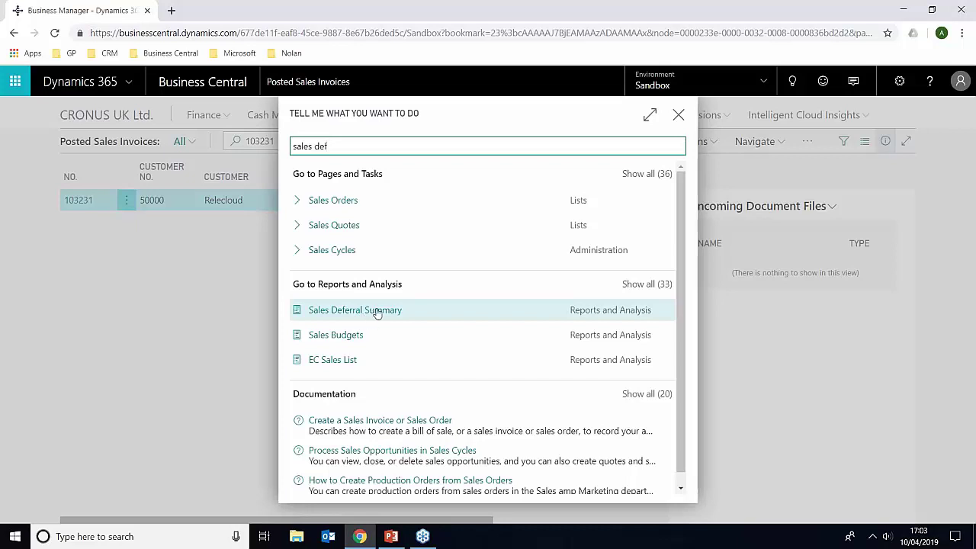
{"action": "left_click", "coordinate": [376, 311]}
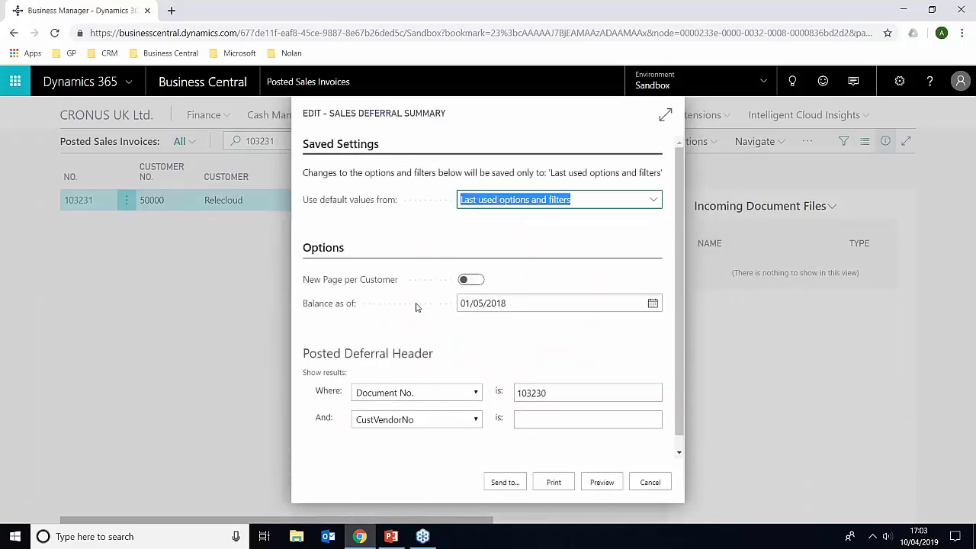
{"action": "left_click", "coordinate": [564, 393]}
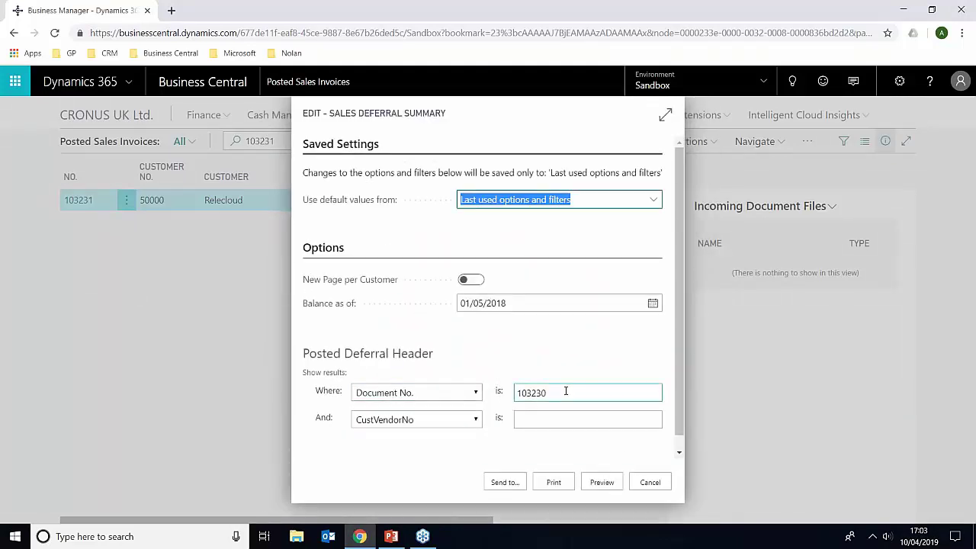
{"action": "type", "text": "103231"}
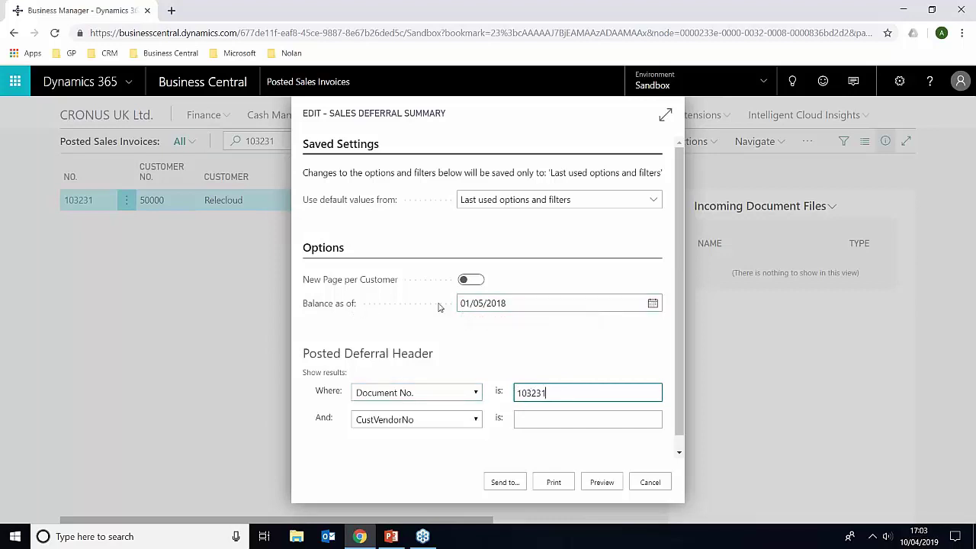
{"action": "left_click", "coordinate": [602, 482]}
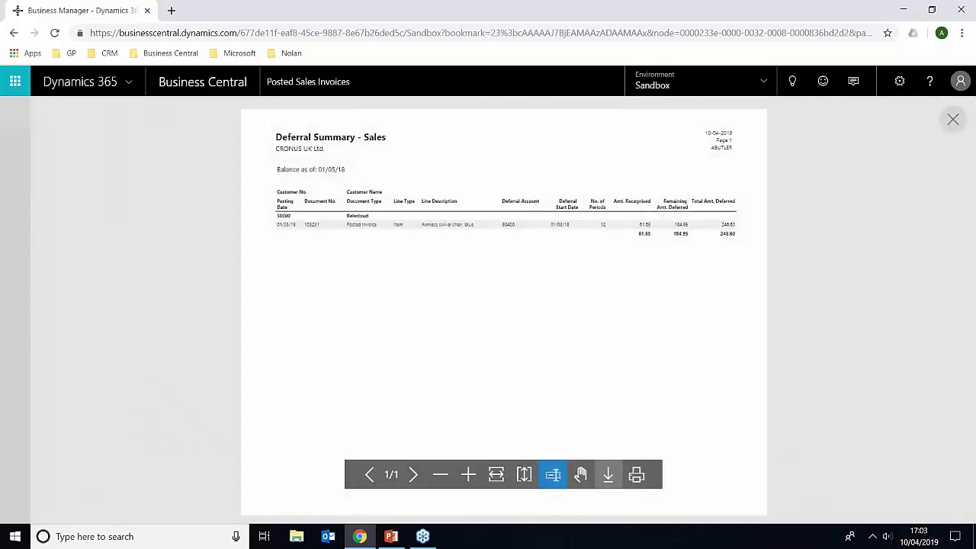
Step: Zoom into the Deferral Summary preview, review it, then close the preview
{"action": "left_click", "coordinate": [468, 475]}
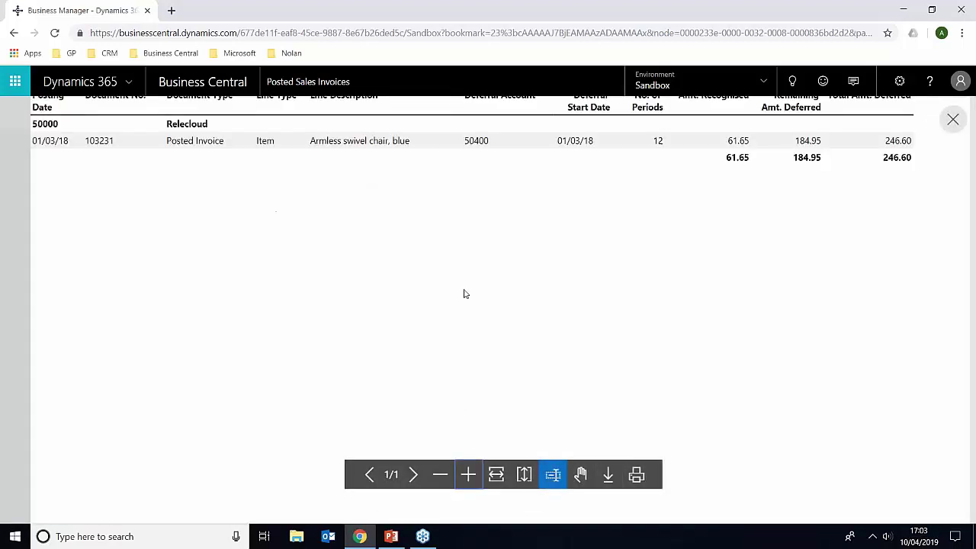
{"action": "scroll", "coordinate": [375, 296], "scroll_direction": "up", "scroll_amount": 2}
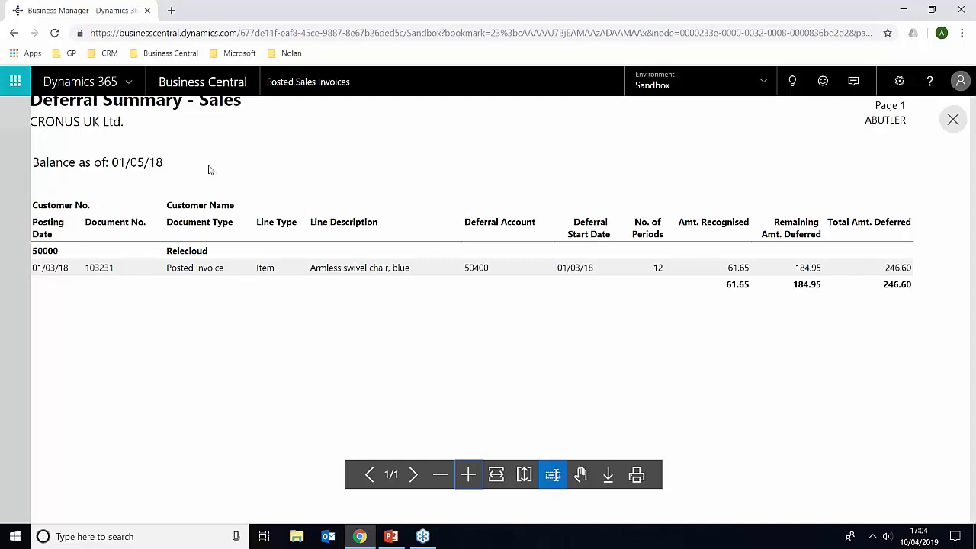
{"action": "left_click", "coordinate": [952, 120]}
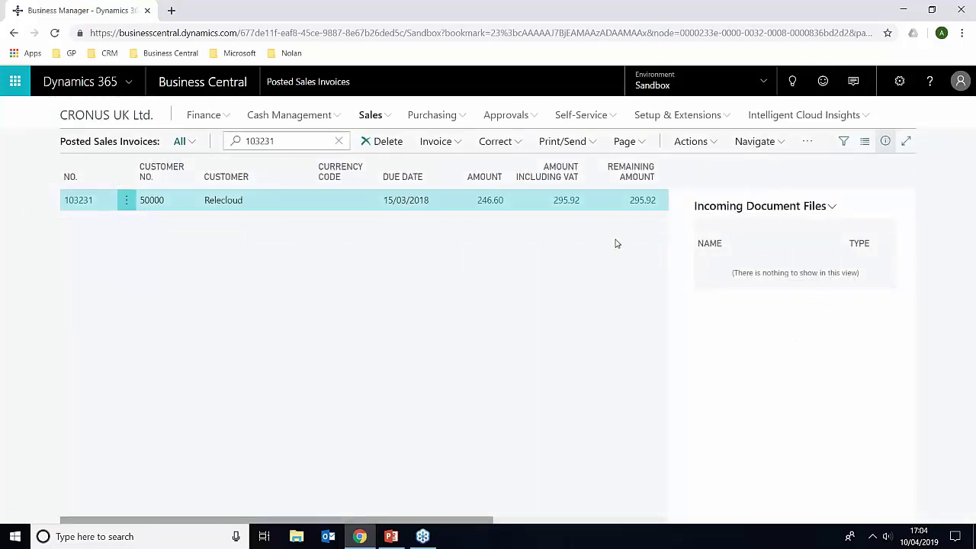
Step: Switch to PowerPoint and show slide 4, the thank-you slide with contact details
{"action": "left_click", "coordinate": [391, 537]}
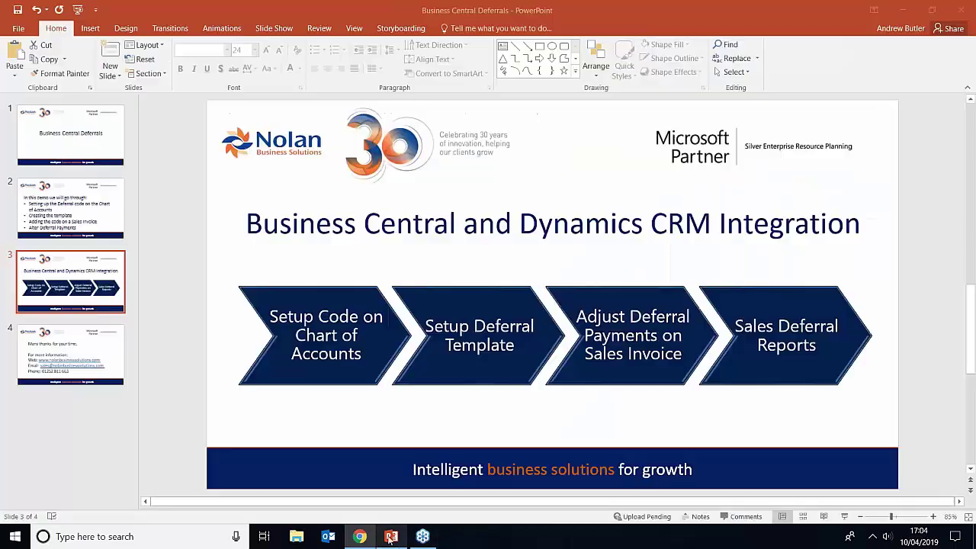
{"action": "left_click", "coordinate": [100, 357]}
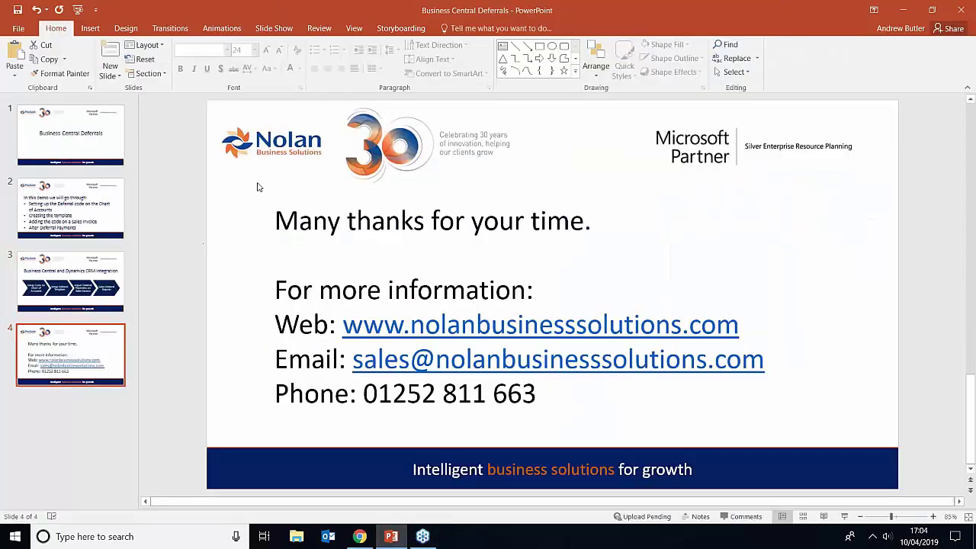